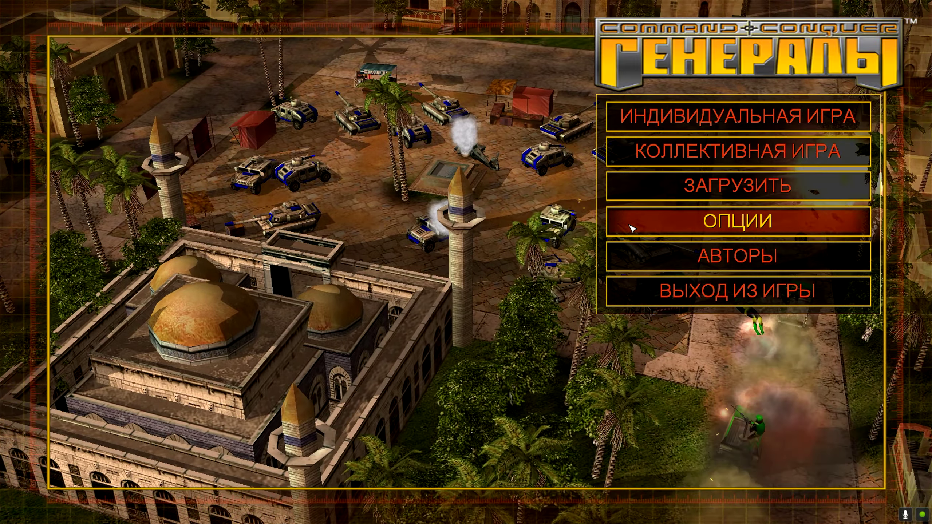
# - Try changing the screen resolution in the options, reject the resolution confirmation, reopen the options to check the setting, and cancel them
pyautogui.click(632, 228)
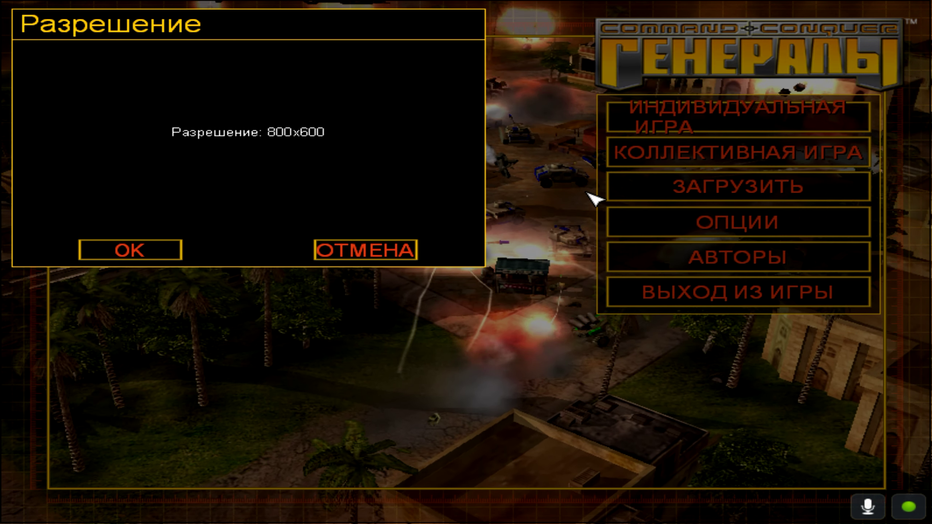
pyautogui.click(356, 253)
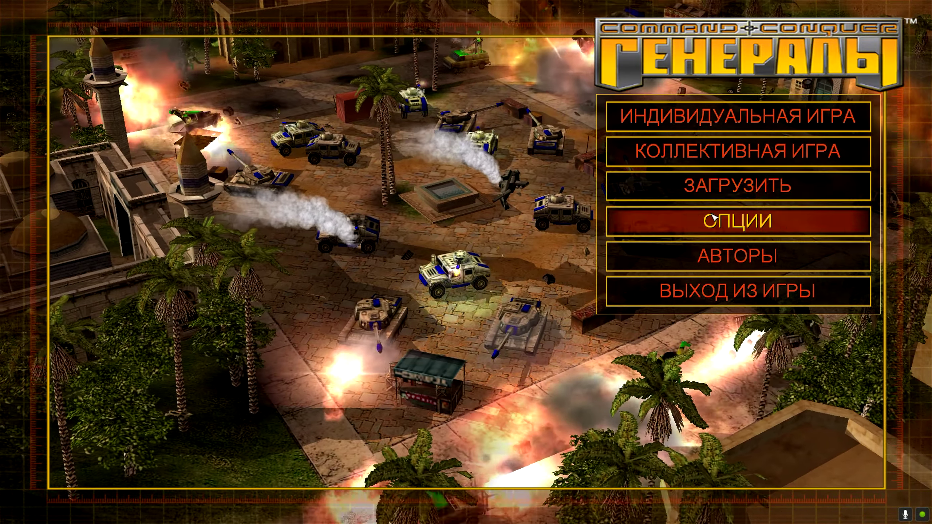
pyautogui.click(659, 219)
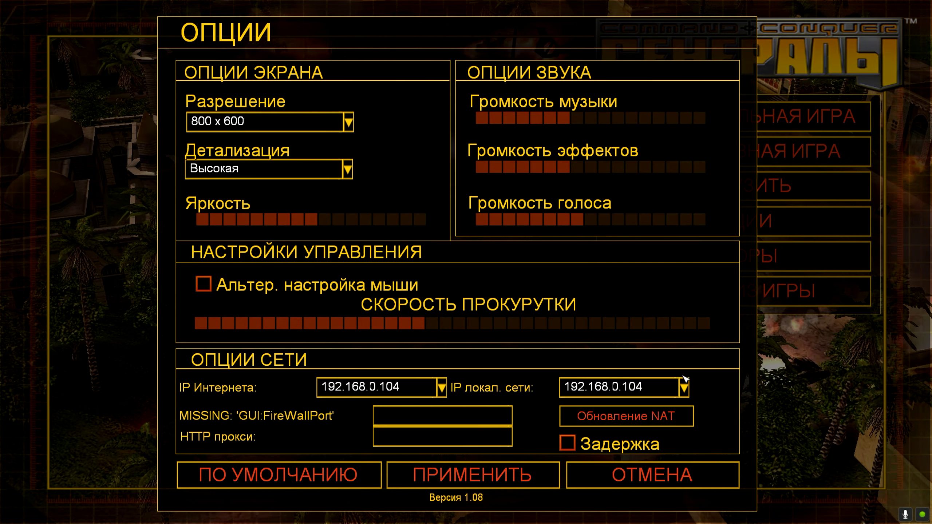
pyautogui.click(689, 483)
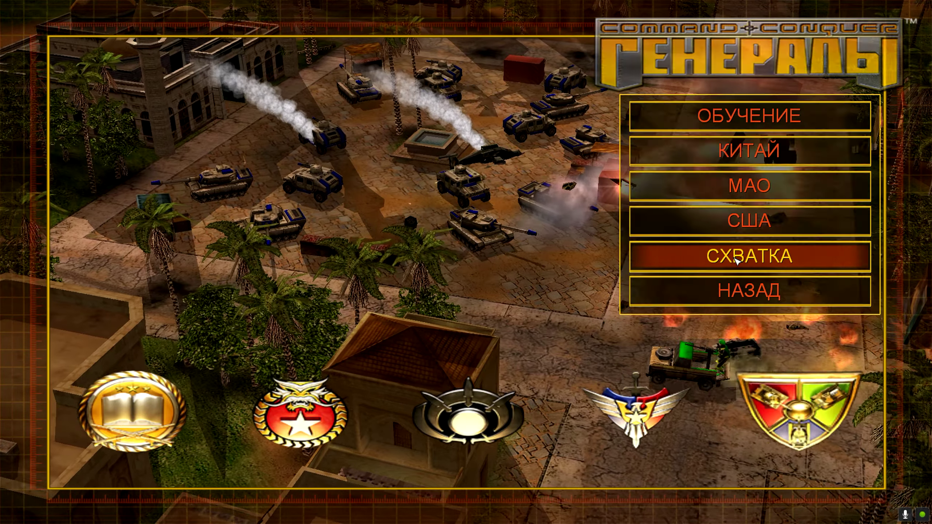
# - Start a skirmish on the Alpine Assault (2) map and drive the bulldozer around the command center
pyautogui.click(735, 261)
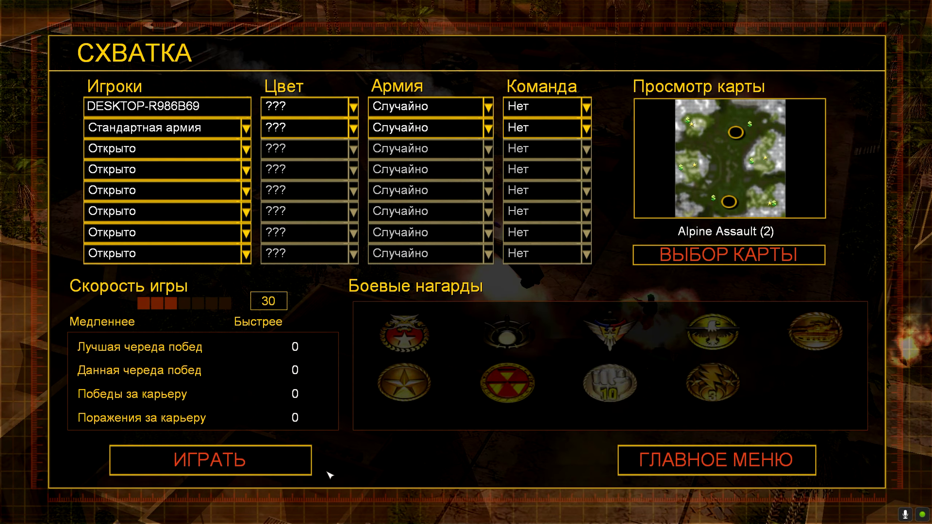
pyautogui.click(285, 470)
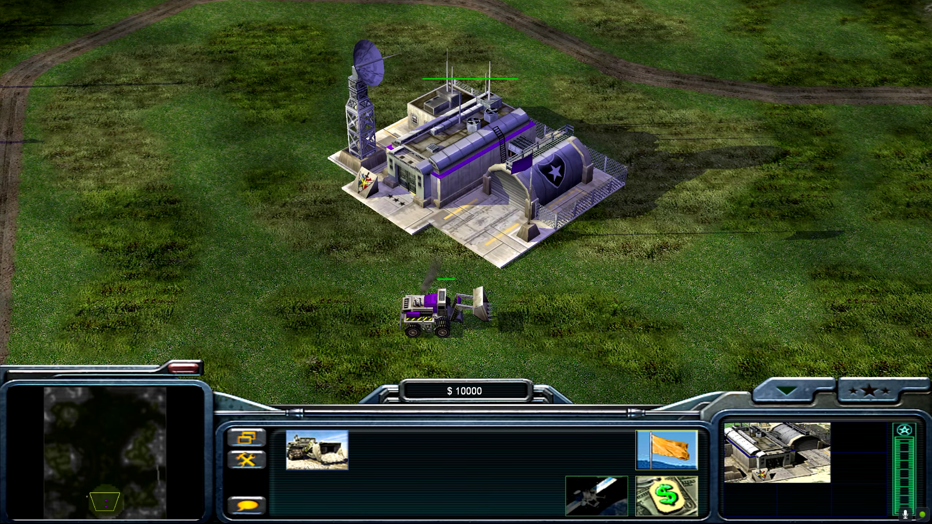
pyautogui.click(428, 323)
pyautogui.click(607, 235)
pyautogui.rightClick(512, 317)
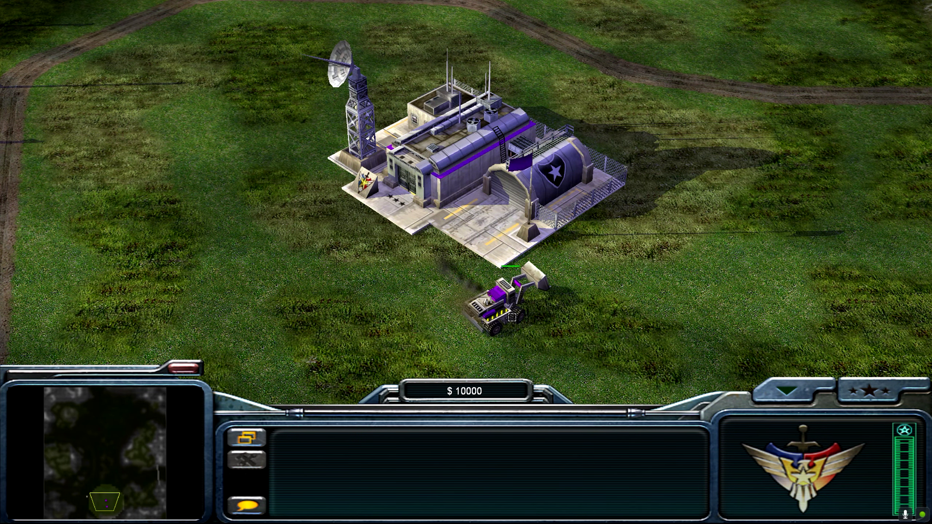
pyautogui.click(578, 253)
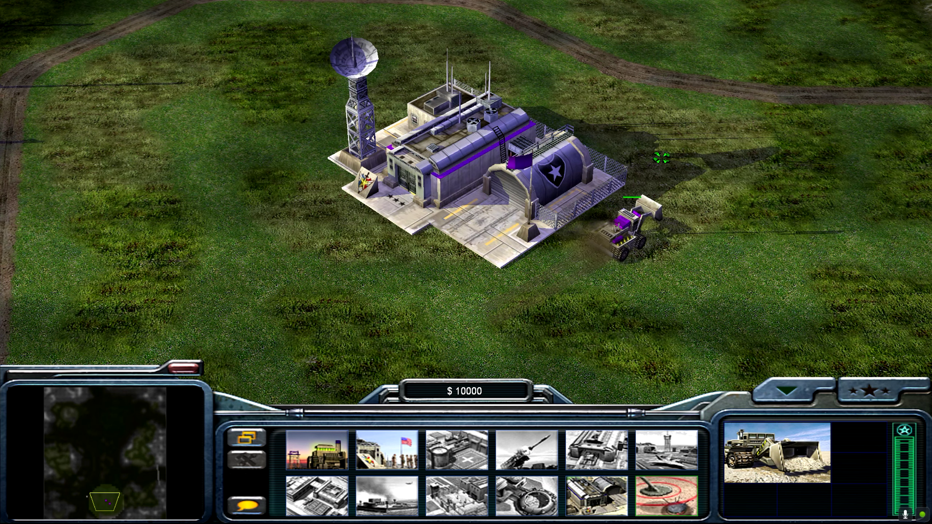
pyautogui.click(467, 45)
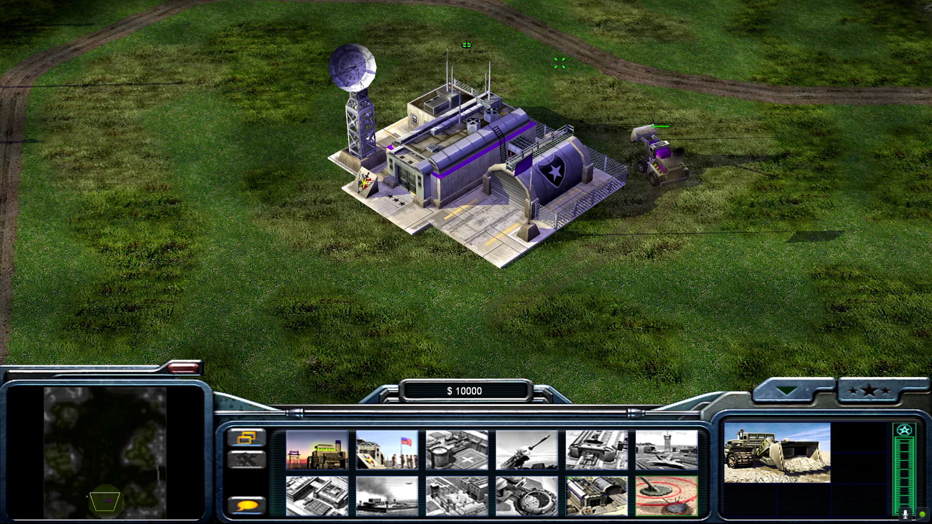
# - Abandon the skirmish, leave the score screen, return to the main menu and quit the game to the desktop
pyautogui.press('Escape')
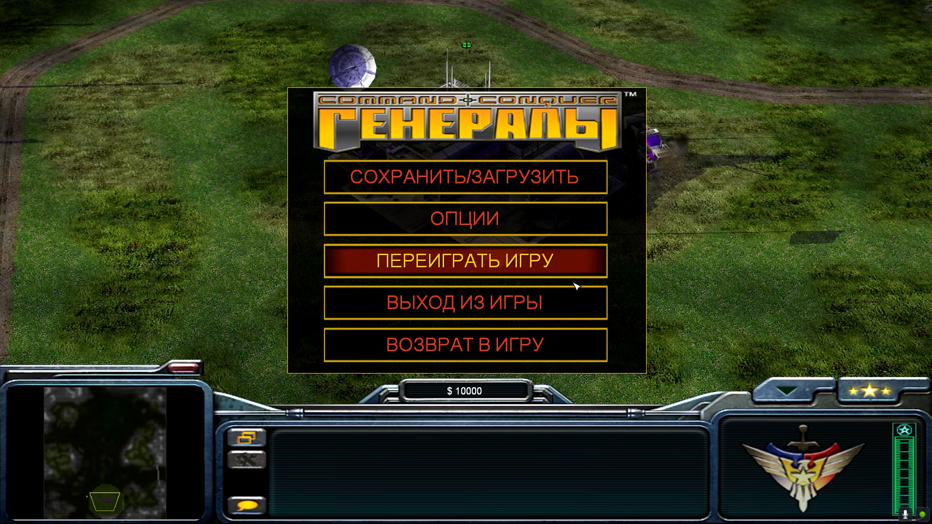
pyautogui.click(541, 302)
pyautogui.click(363, 359)
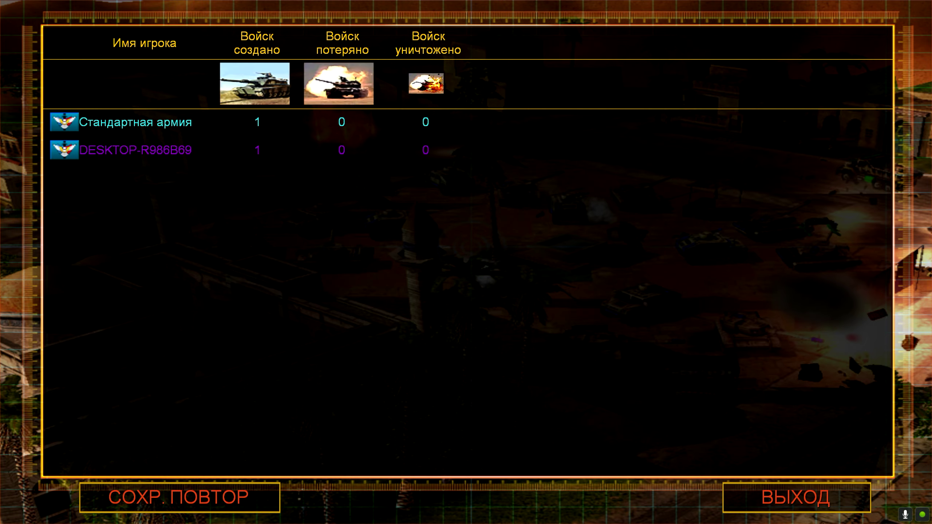
pyautogui.click(790, 499)
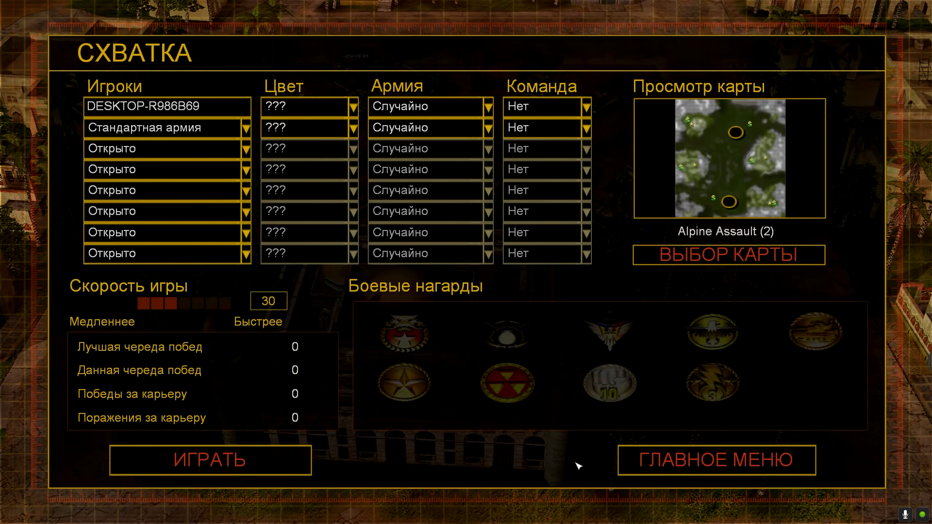
pyautogui.click(731, 463)
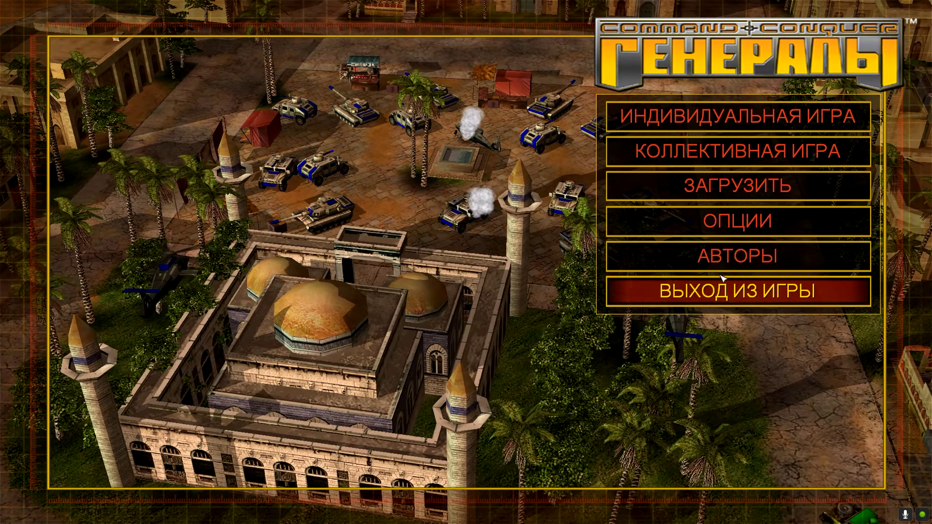
pyautogui.click(719, 291)
pyautogui.click(381, 358)
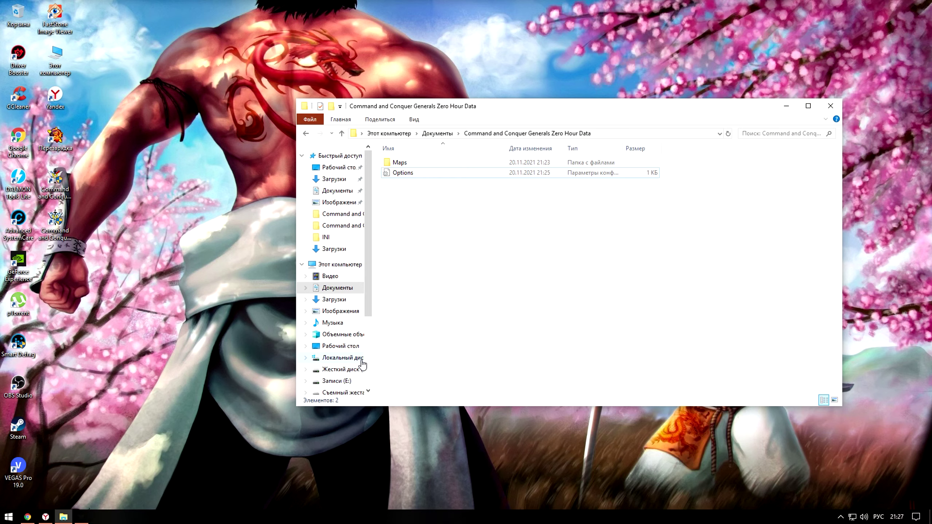
# - Move the game data window aside and go up to the Documents folder
pyautogui.moveTo(414, 107); pyautogui.dragTo(357, 91)
pyautogui.click(286, 117)
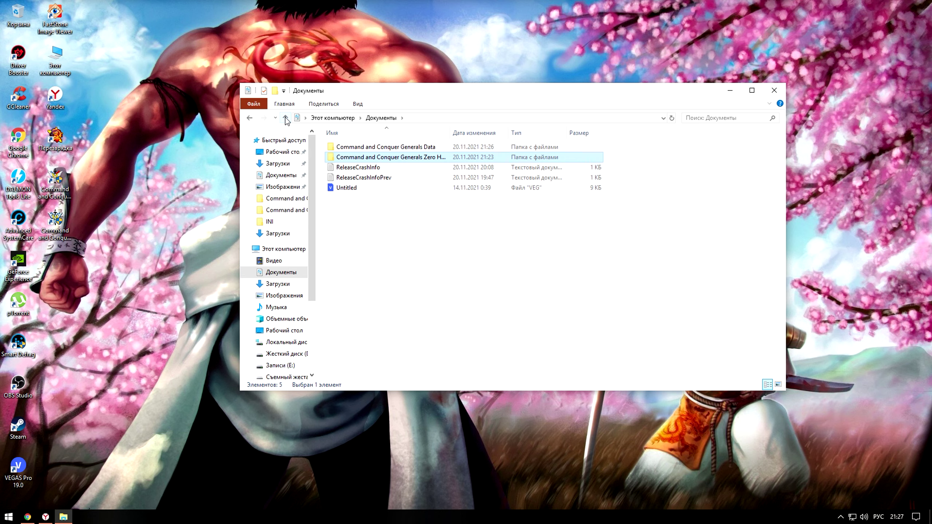
pyautogui.rightClick(388, 160)
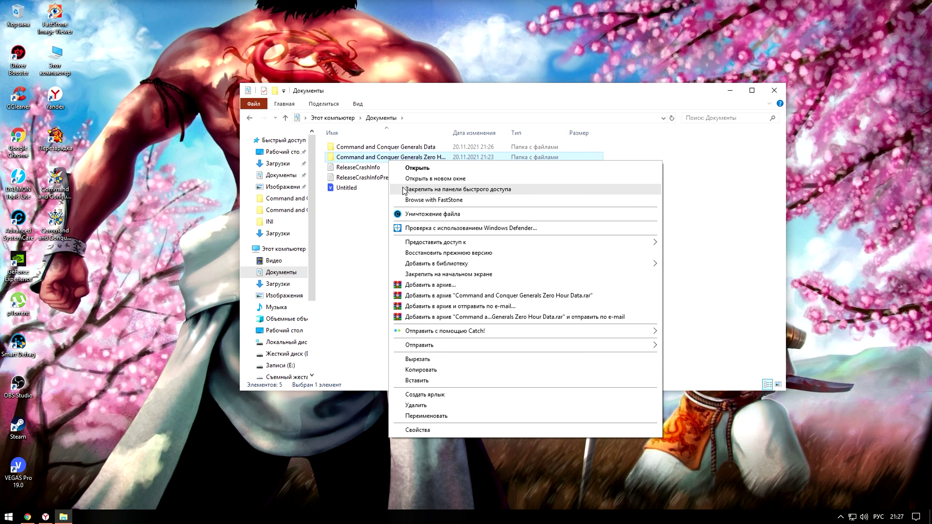
# - Open the file location of the Generals Zero Hour desktop shortcut and enter its Data folder
pyautogui.click(62, 222)
pyautogui.rightClick(62, 222)
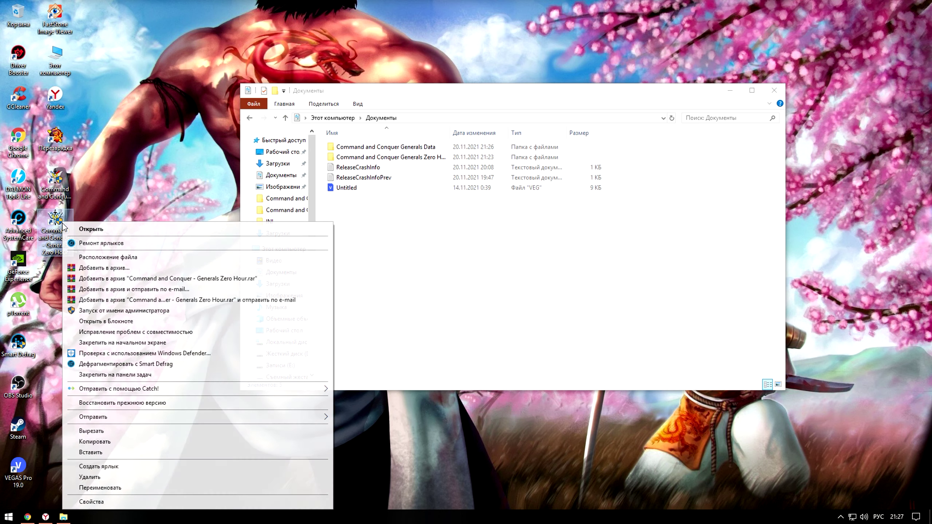
pyautogui.click(81, 258)
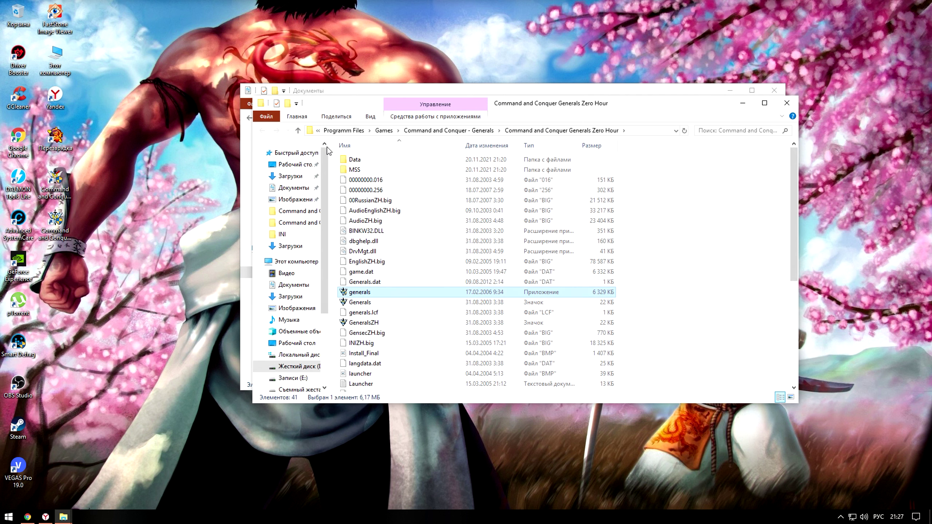
pyautogui.doubleClick(372, 162)
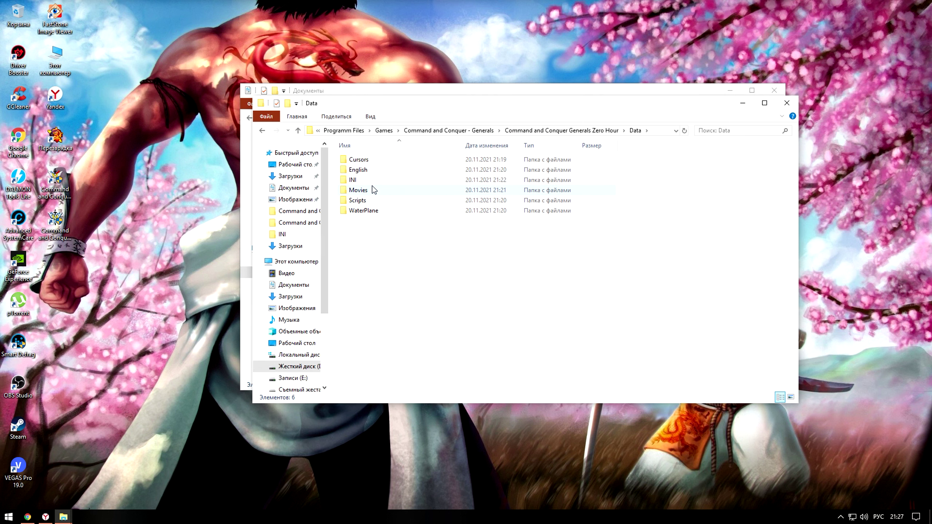
# - Open a second file window, switch it to the Downloads folder and move it clear of the Data window
pyautogui.moveTo(64, 518)
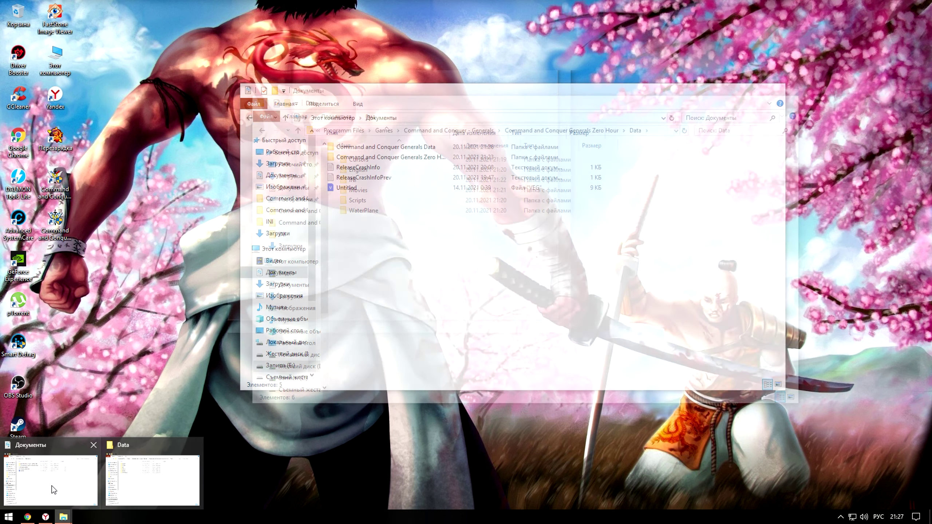
pyautogui.press('super')
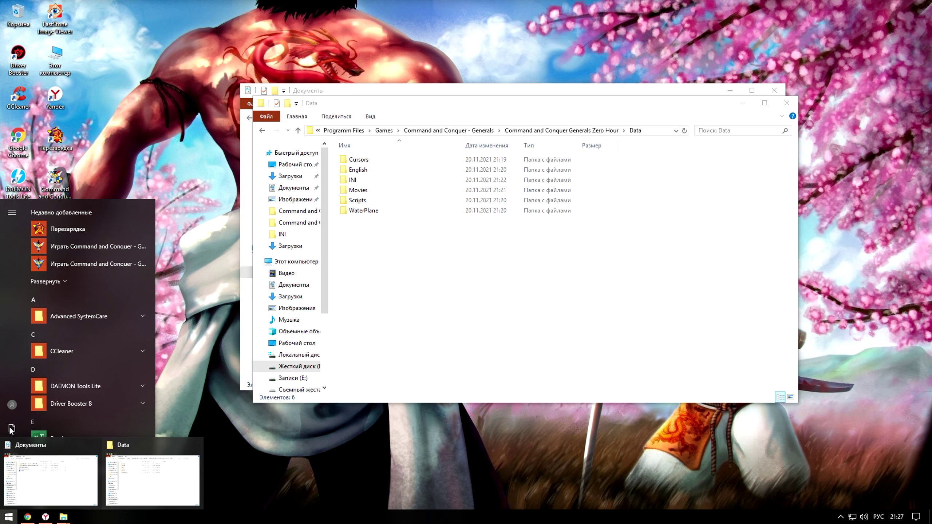
pyautogui.click(12, 427)
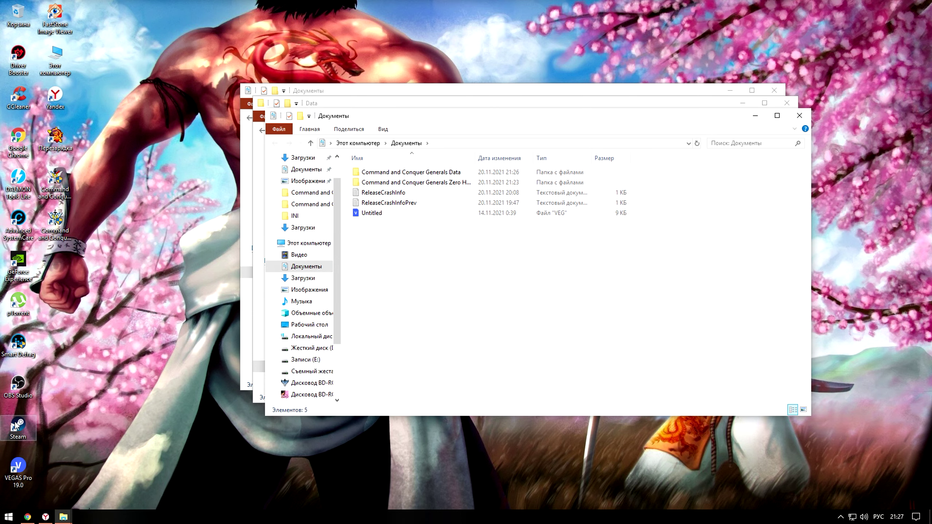
pyautogui.click(310, 159)
pyautogui.moveTo(541, 127); pyautogui.dragTo(433, 101)
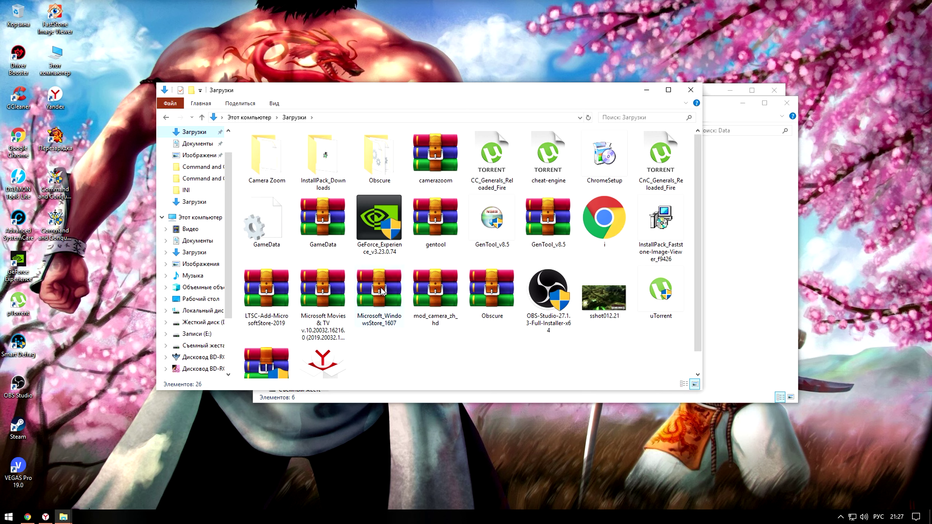
# - Copy the unpacked GameData configuration file from the Downloads folder
pyautogui.scroll(-1, 266, 224)
pyautogui.click(267, 198)
pyautogui.rightClick(266, 199)
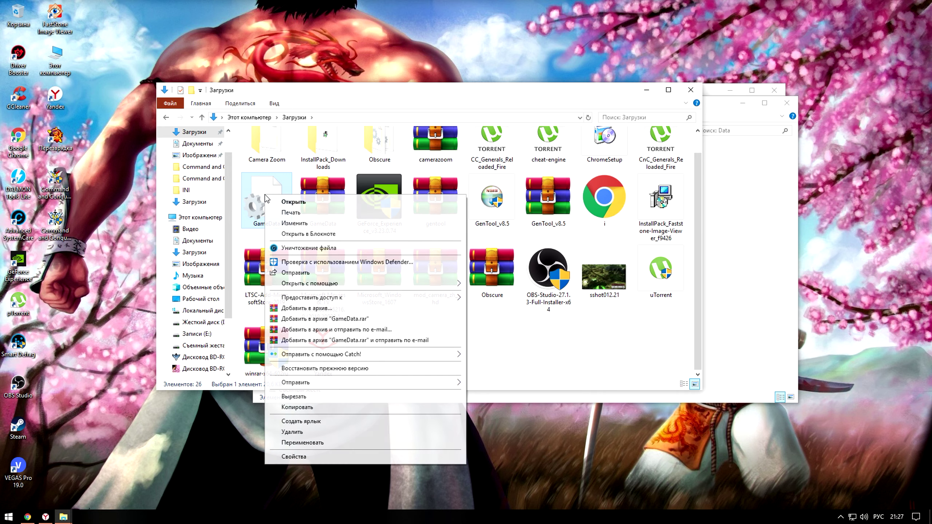
pyautogui.click(296, 408)
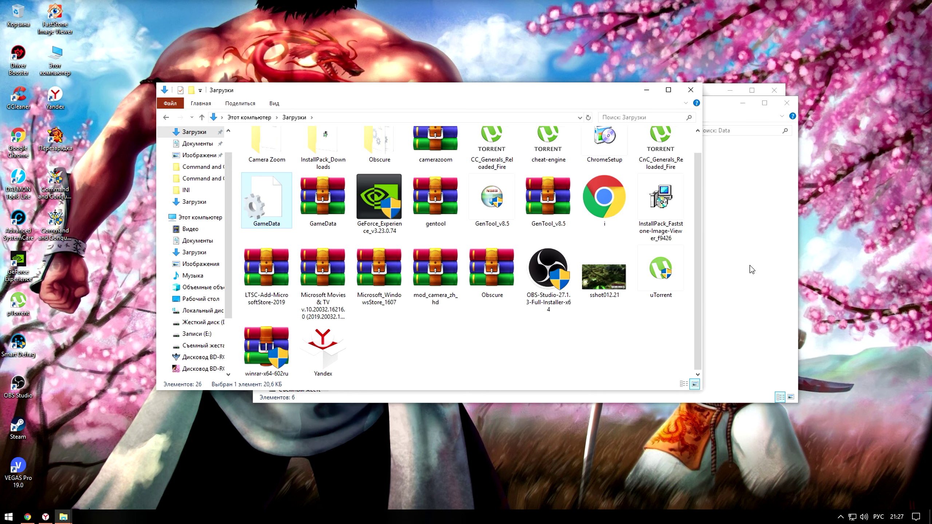
# - Paste the copied GameData file into the INI folder inside Zero Hour's Data folder
pyautogui.click(752, 235)
pyautogui.doubleClick(390, 185)
pyautogui.rightClick(390, 184)
pyautogui.click(429, 269)
pyautogui.click(434, 248)
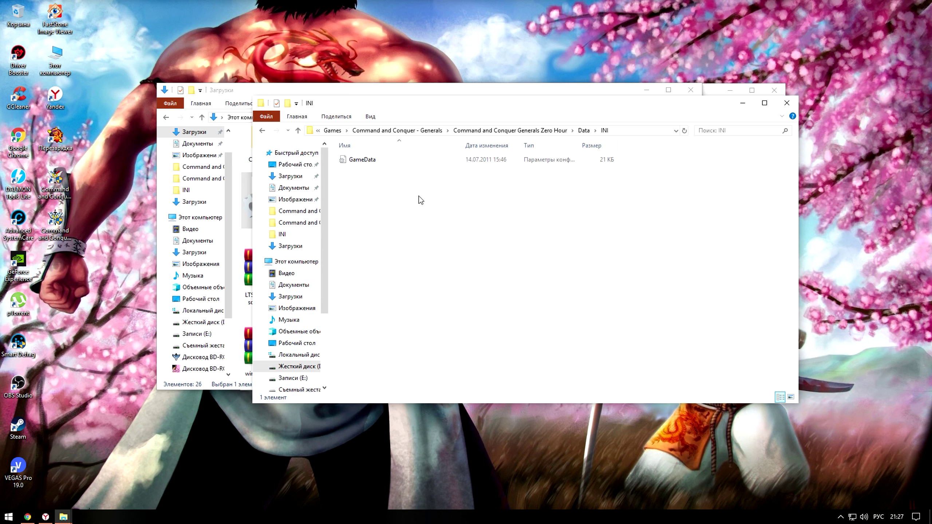
# - Open the GameData file from the INI folder and set XResolution to 1920
pyautogui.doubleClick(389, 161)
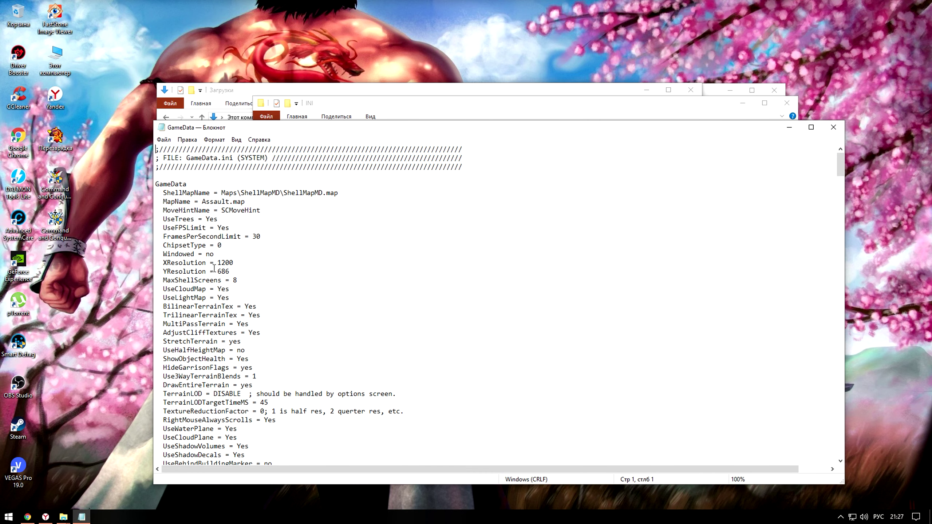
pyautogui.moveTo(219, 265); pyautogui.dragTo(239, 262)
pyautogui.write('1920')
# - Find the camera settings in Zero Hour's GameData file and select the leading digits of the MaxCameraHeight value
pyautogui.scroll(-20, 352, 264)
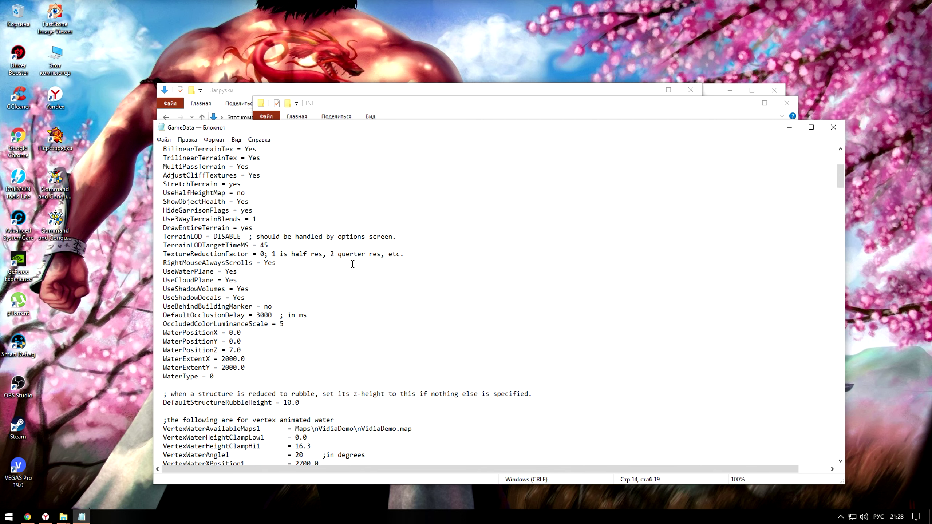
pyautogui.scroll(-9, 353, 265)
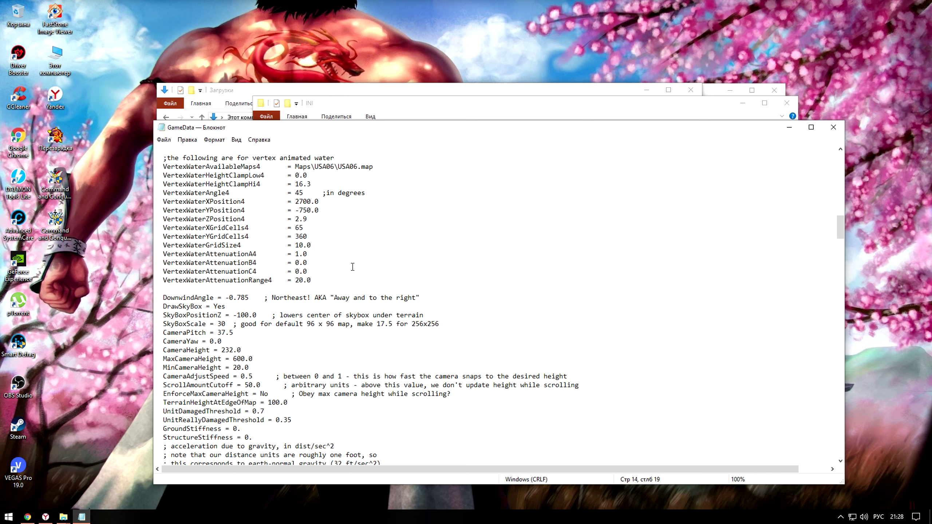
pyautogui.scroll(20, 353, 267)
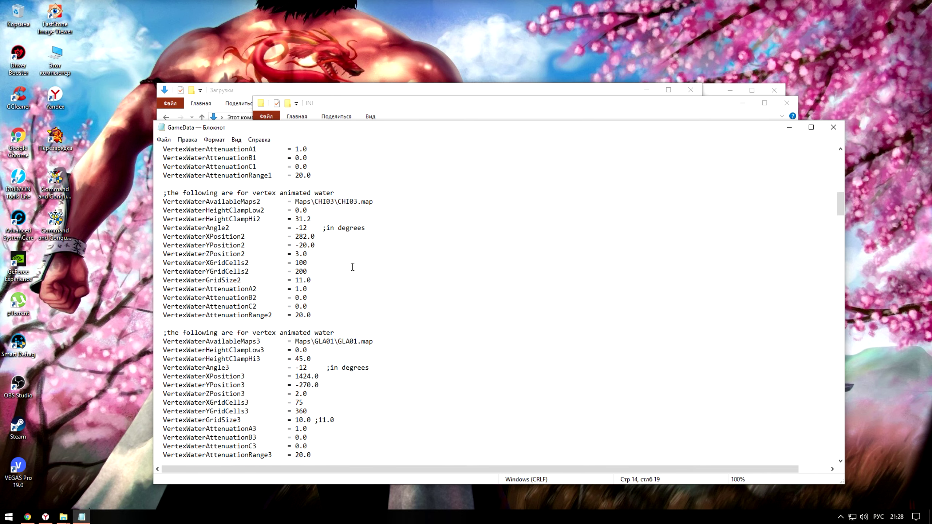
pyautogui.scroll(5, 353, 266)
pyautogui.scroll(-7, 353, 268)
pyautogui.scroll(3, 353, 269)
pyautogui.scroll(8, 352, 269)
pyautogui.scroll(-11, 353, 271)
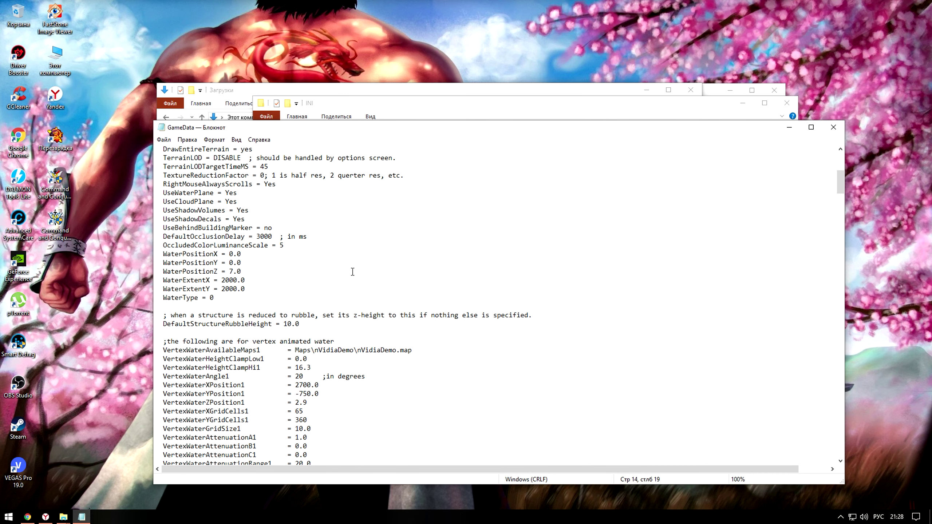
pyautogui.scroll(-14, 353, 271)
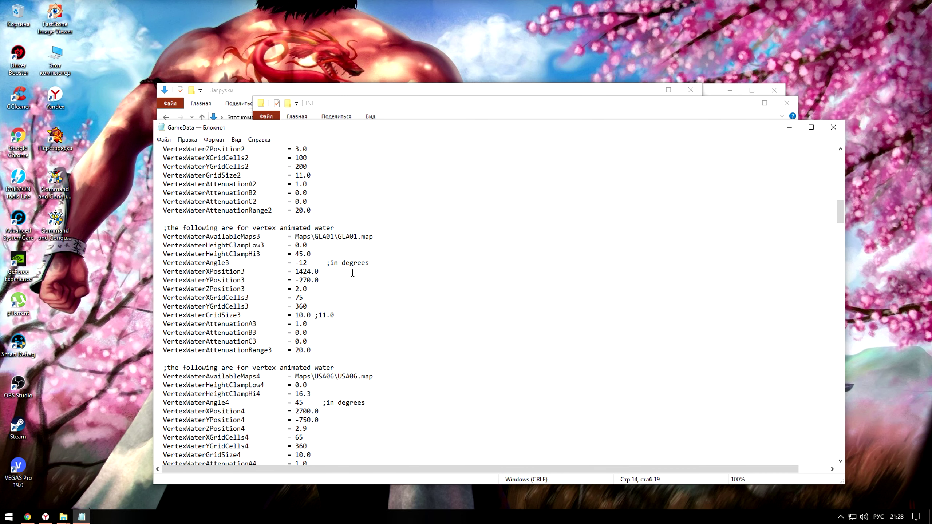
pyautogui.scroll(-5, 353, 273)
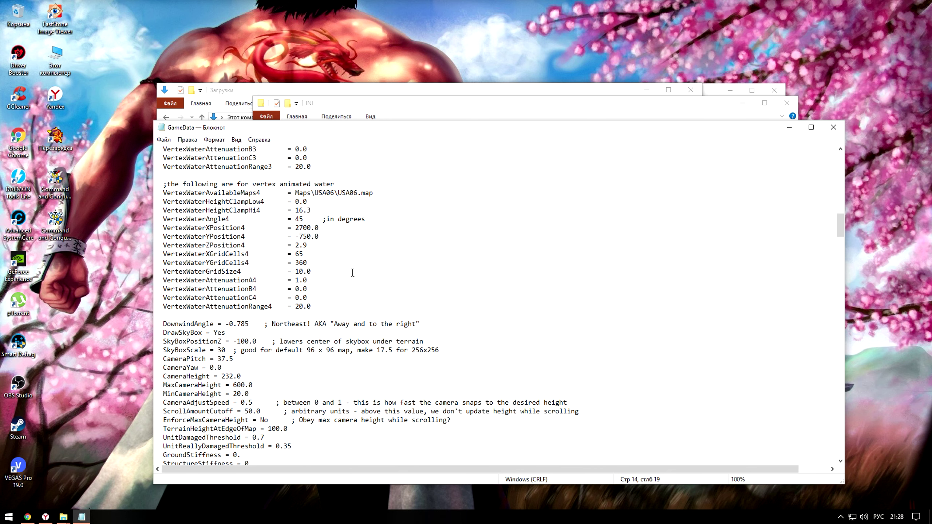
pyautogui.scroll(-1, 353, 273)
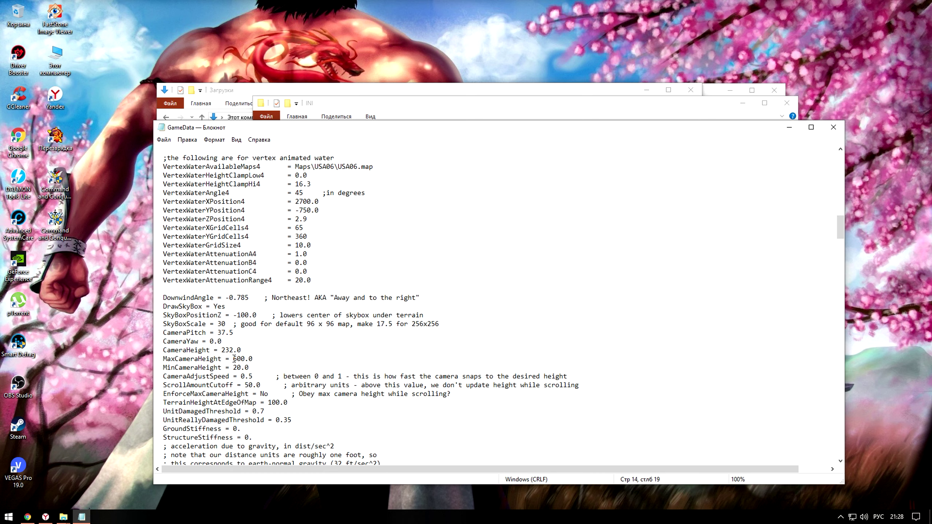
pyautogui.moveTo(234, 358); pyautogui.dragTo(238, 358)
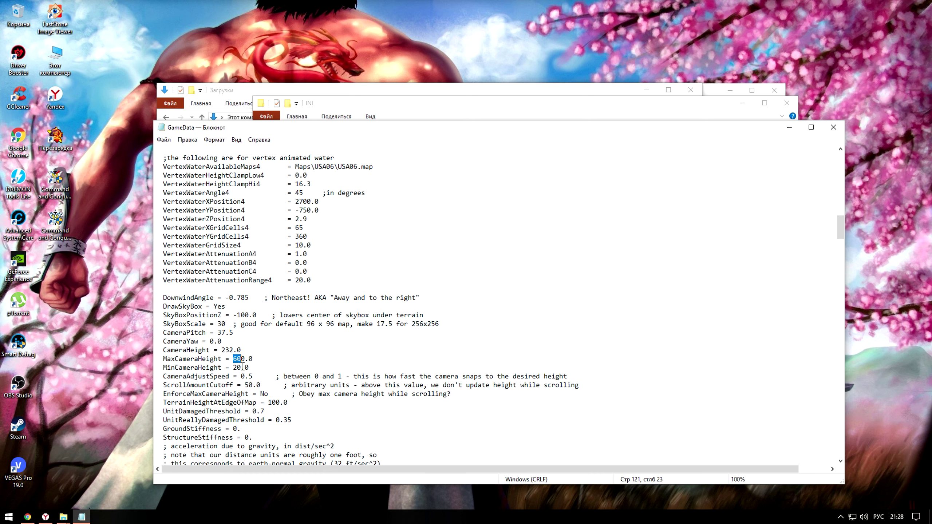
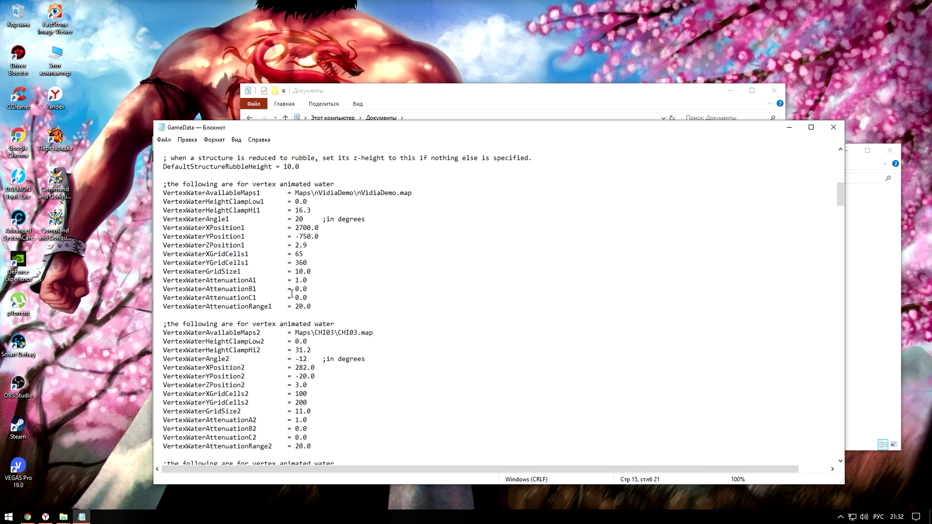
# - Review the camera height settings in the Generals GameData file and close it, saving the changes
pyautogui.scroll(-15, 292, 294)
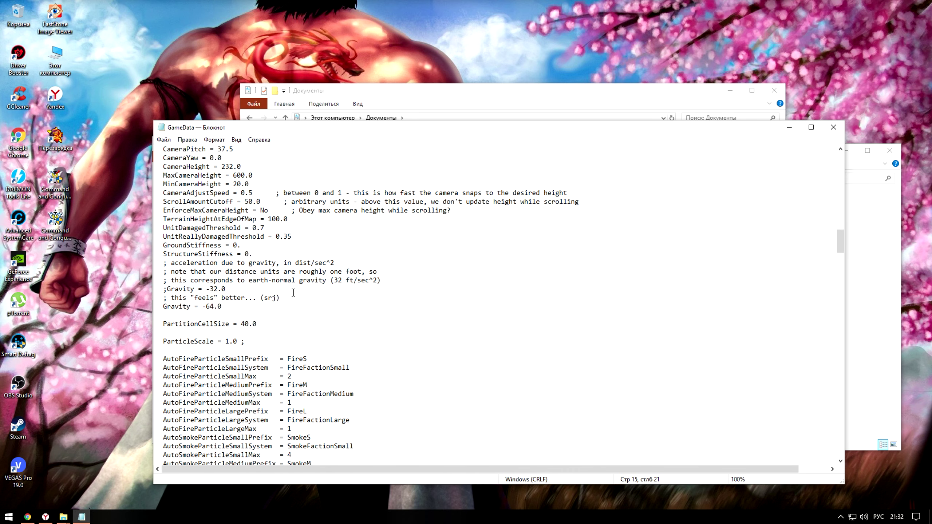
pyautogui.scroll(-2, 293, 294)
pyautogui.scroll(10, 294, 293)
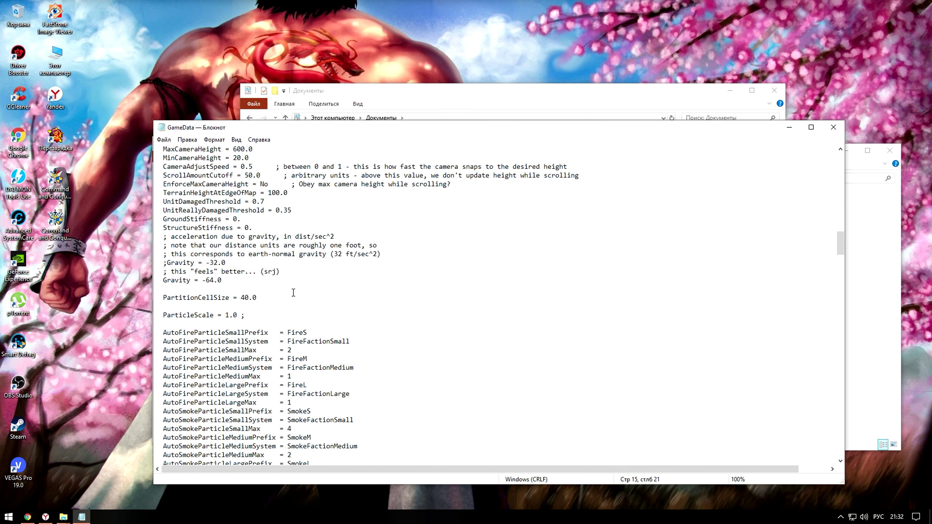
pyautogui.scroll(2, 293, 293)
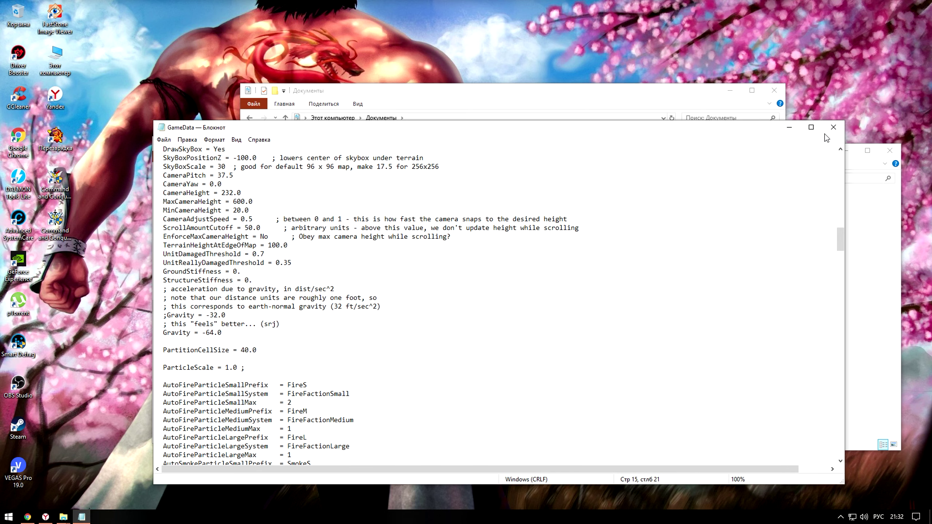
pyautogui.click(834, 127)
pyautogui.click(430, 279)
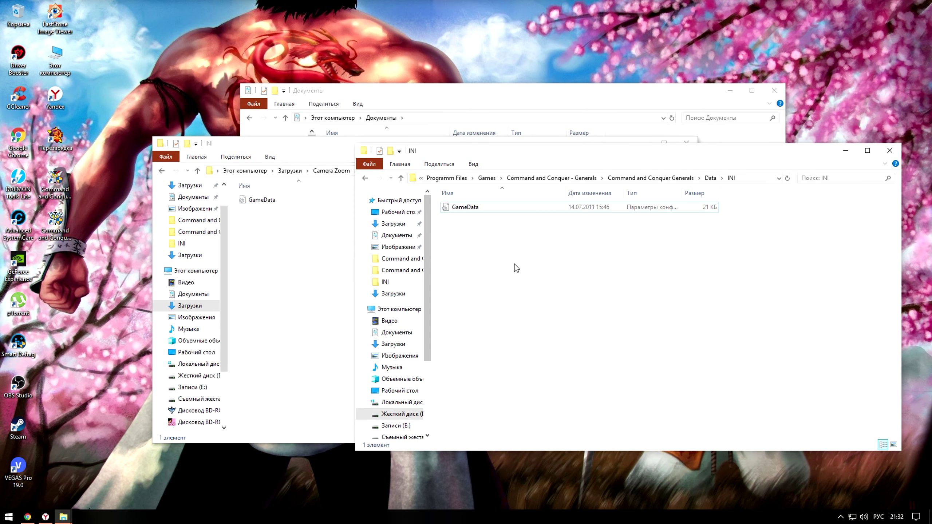
# - Open the GameData file from the Data\INI subfolder of the downloaded Camera Zoom folder
pyautogui.click(325, 254)
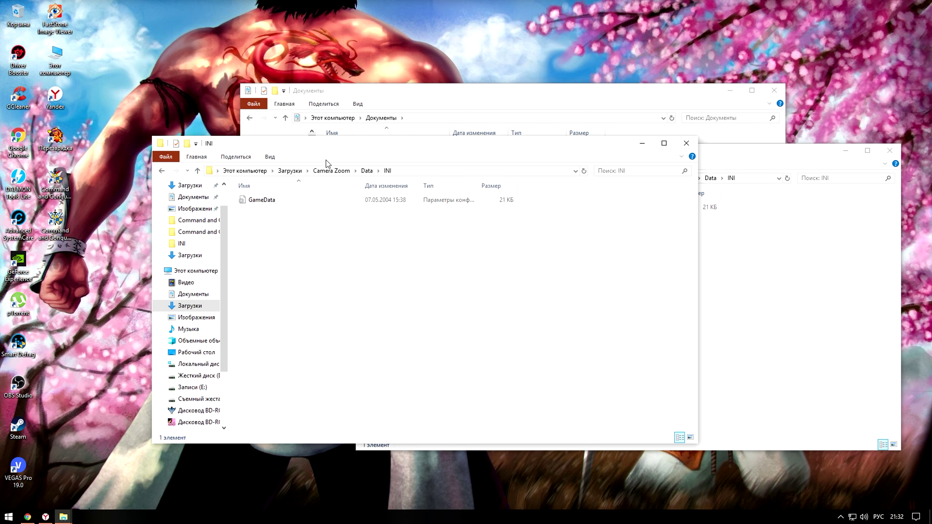
pyautogui.click(198, 176)
pyautogui.click(198, 176)
pyautogui.click(267, 209)
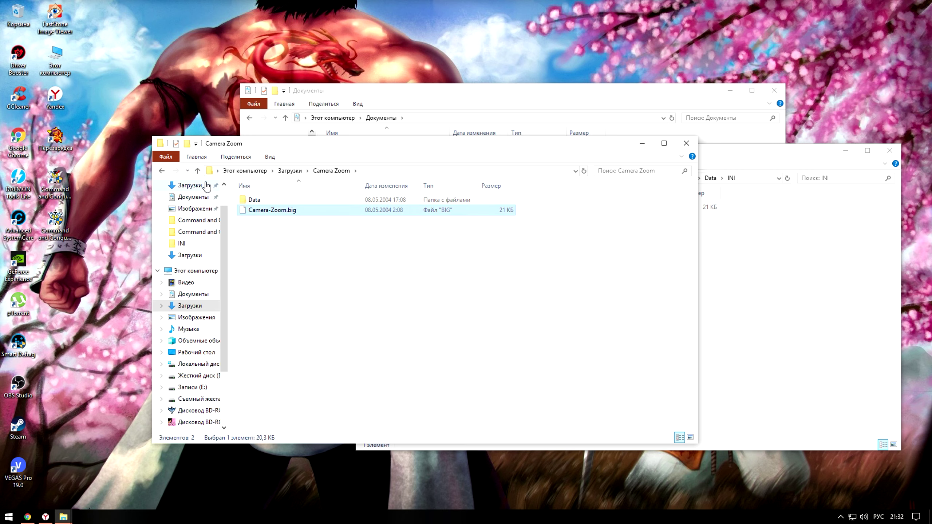
pyautogui.click(206, 186)
pyautogui.doubleClick(266, 221)
pyautogui.doubleClick(268, 202)
pyautogui.doubleClick(268, 201)
pyautogui.doubleClick(268, 200)
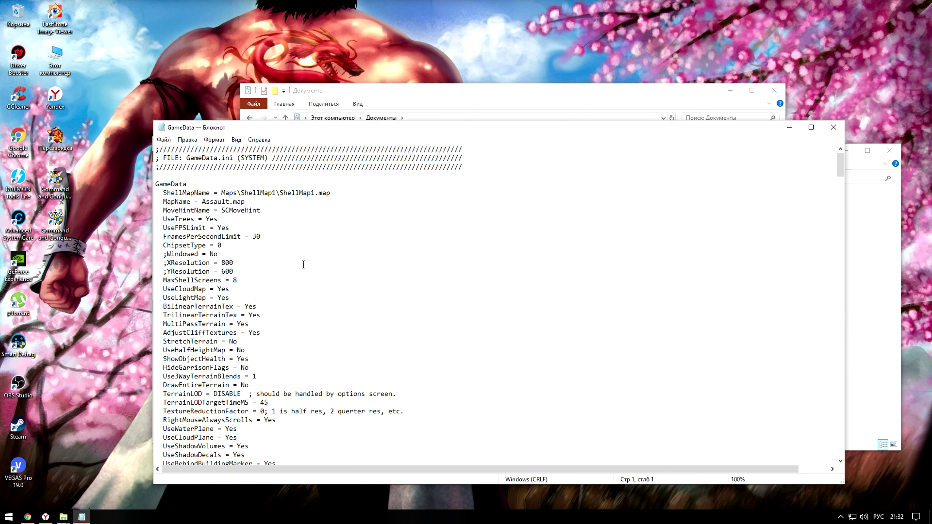
# - Examine the camera height settings in the Camera Zoom version of GameData and close the file
pyautogui.scroll(-20, 227, 258)
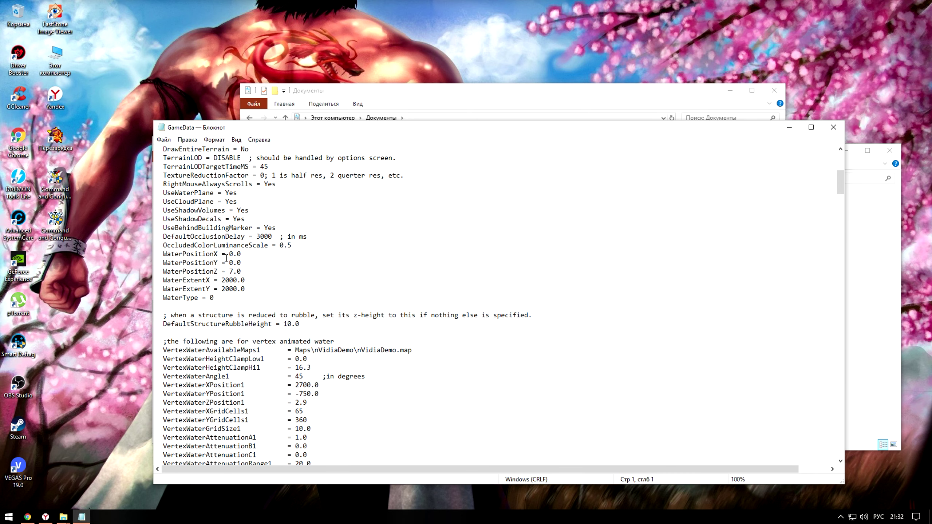
pyautogui.scroll(-13, 226, 258)
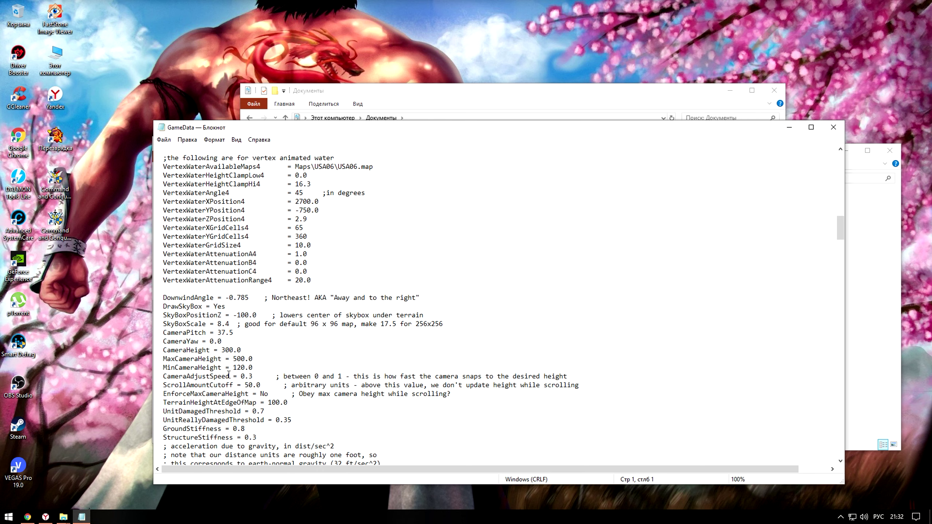
pyautogui.click(326, 364)
pyautogui.click(834, 127)
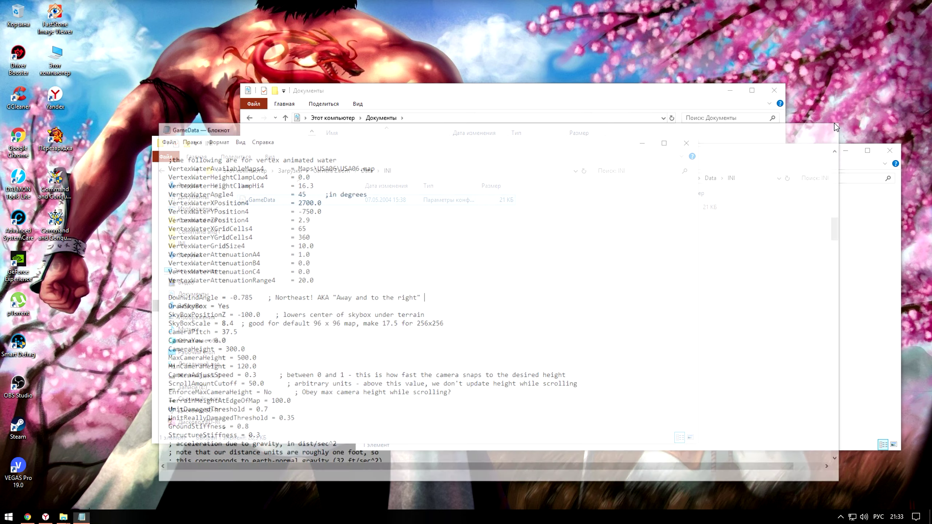
# - Return to the Camera Zoom folder and copy the Camera-Zoom.big file
pyautogui.click(197, 171)
pyautogui.click(197, 171)
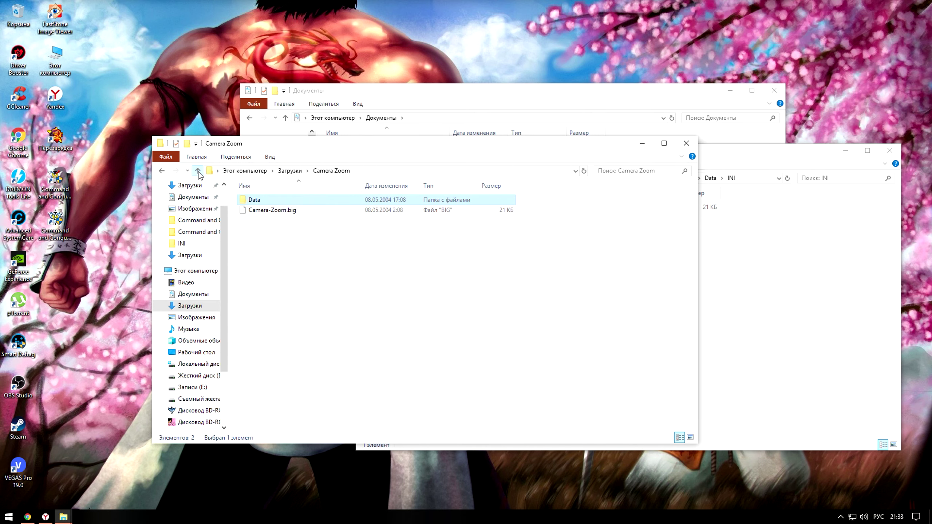
pyautogui.click(314, 322)
pyautogui.rightClick(302, 211)
pyautogui.click(330, 392)
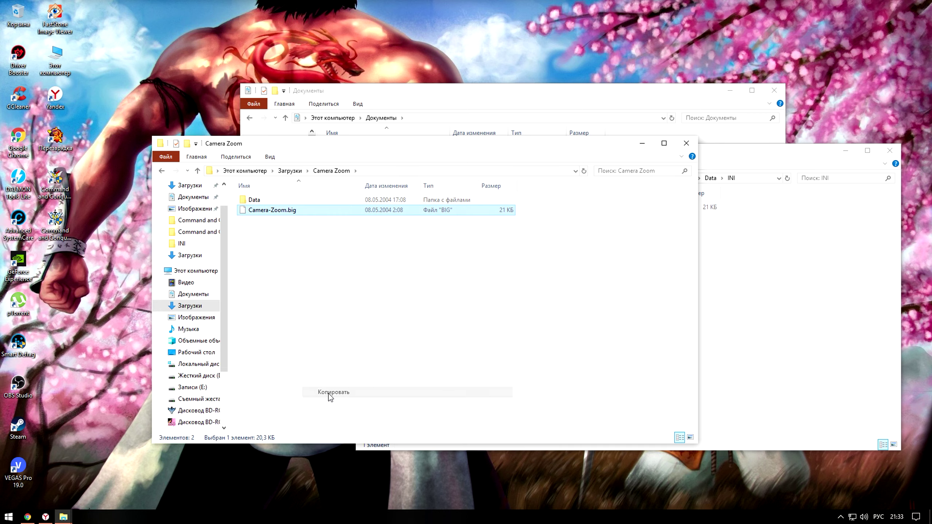
# - Paste Camera-Zoom.big into the main Command and Conquer Generals game folder
pyautogui.click(846, 298)
pyautogui.click(401, 180)
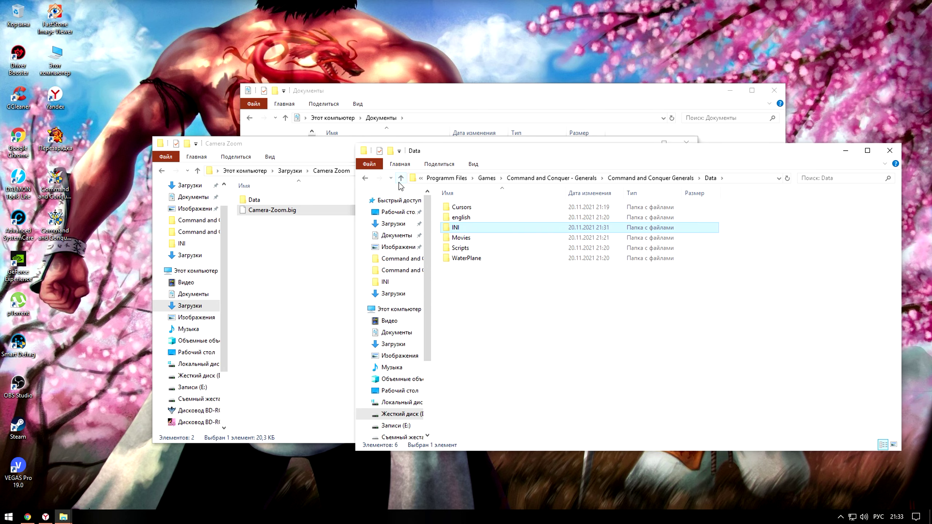
pyautogui.click(400, 183)
pyautogui.scroll(-5, 680, 300)
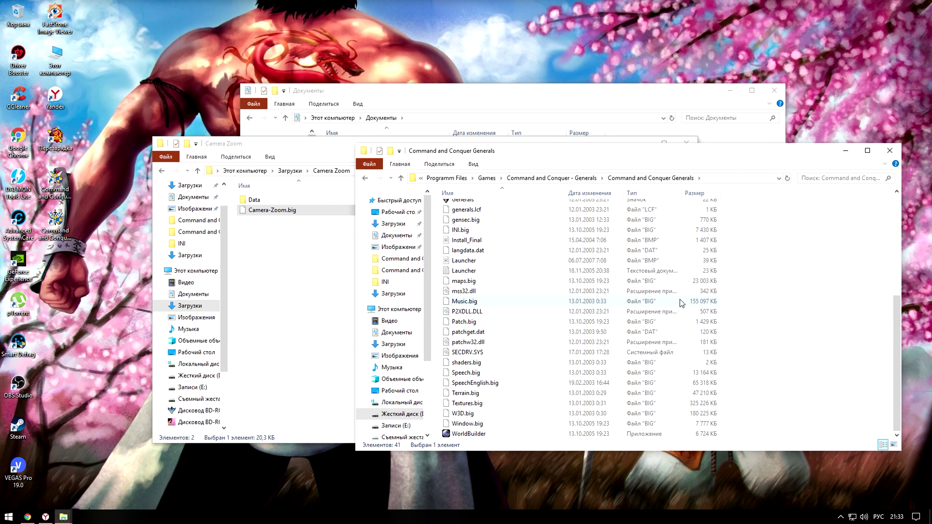
pyautogui.scroll(5, 680, 300)
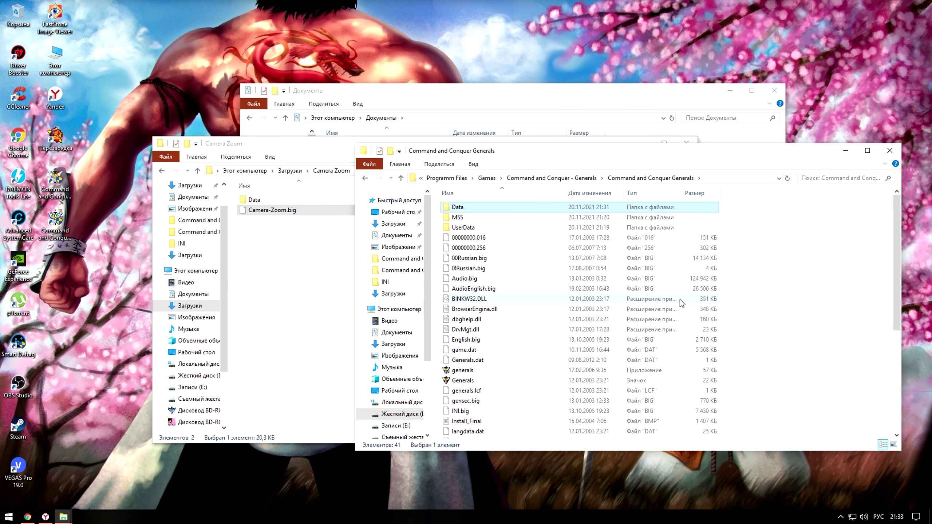
pyautogui.rightClick(795, 320)
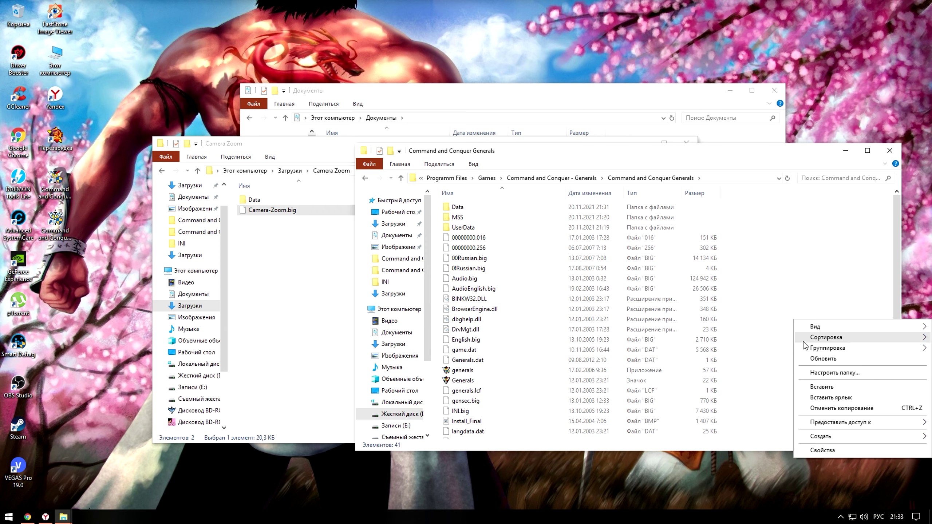
pyautogui.click(822, 387)
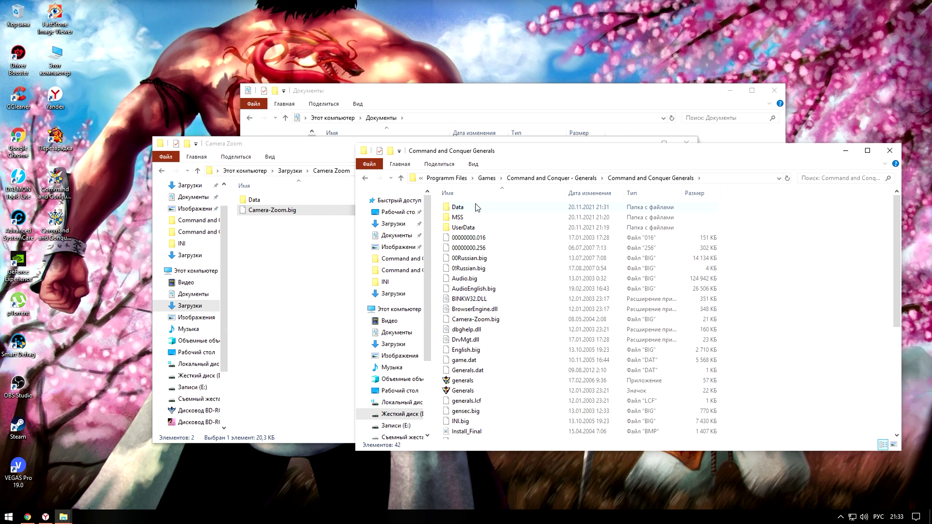
pyautogui.scroll(-7, 871, 386)
pyautogui.scroll(7, 871, 385)
# - Try to launch Command and Conquer Generals from its desktop shortcut, and close the error dialog
pyautogui.click(68, 195)
pyautogui.doubleClick(69, 195)
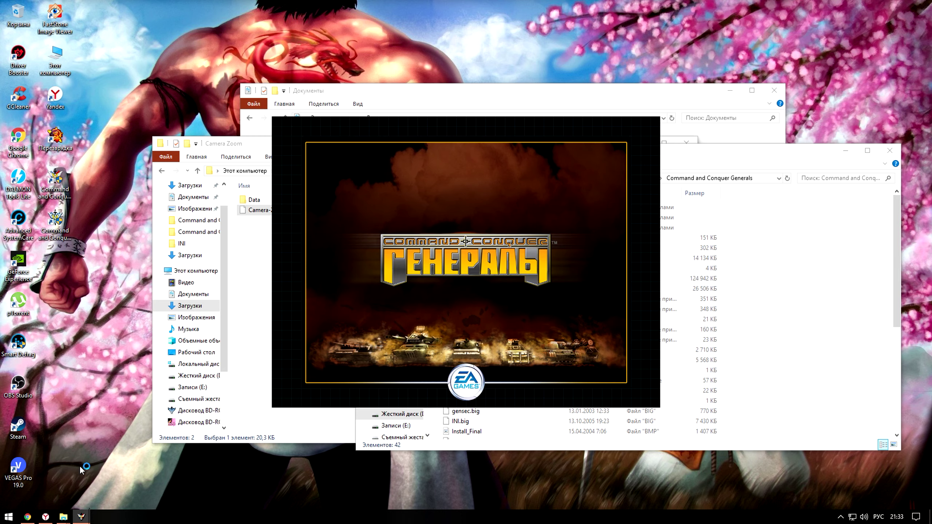
pyautogui.moveTo(79, 517)
pyautogui.moveTo(129, 499)
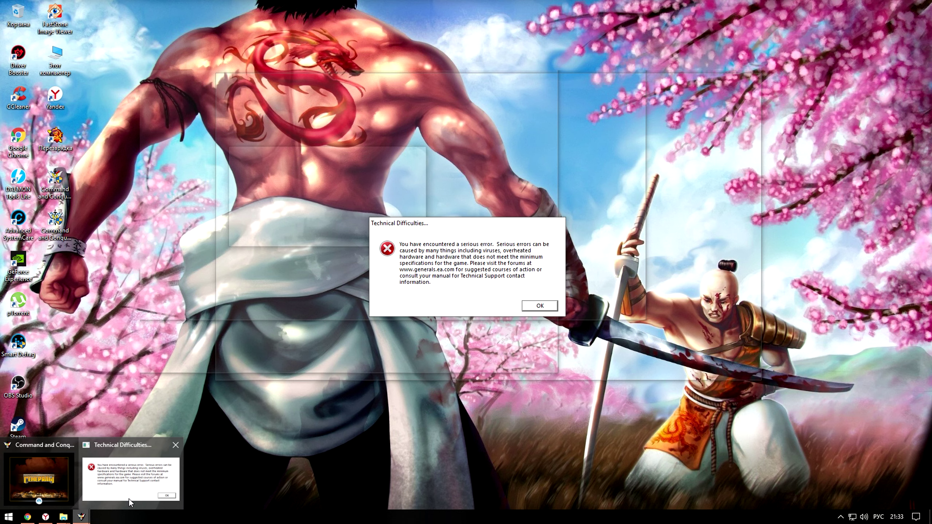
pyautogui.click(129, 499)
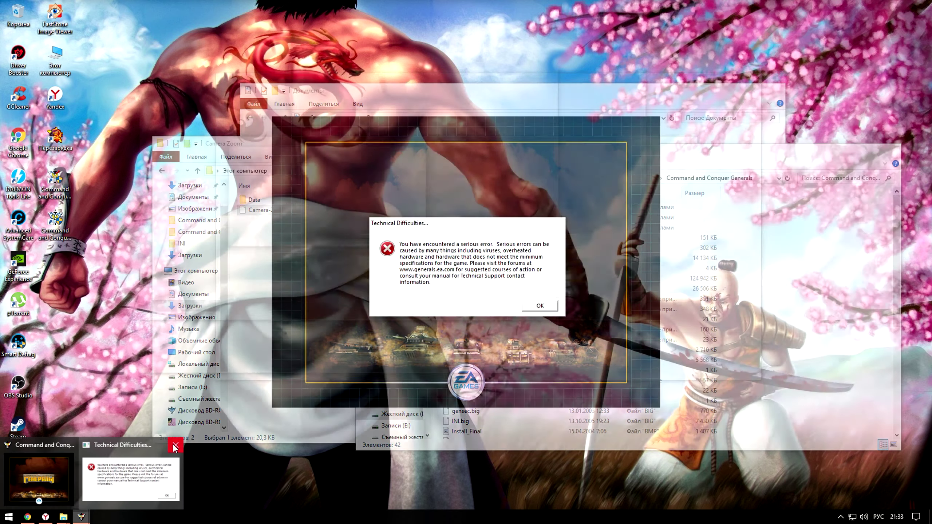
pyautogui.click(175, 447)
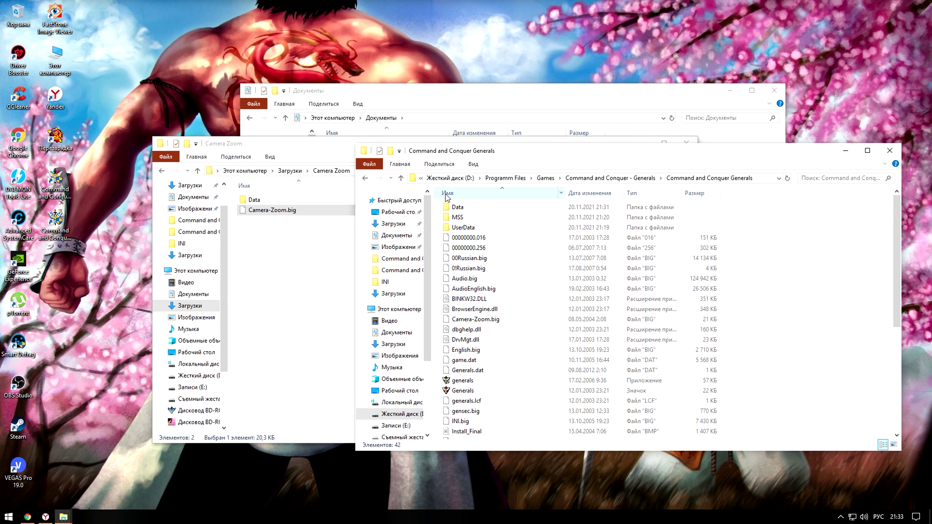
# - Copy the GameData file from the Data\INI subfolder of the Camera Zoom download
pyautogui.doubleClick(271, 201)
pyautogui.click(271, 202)
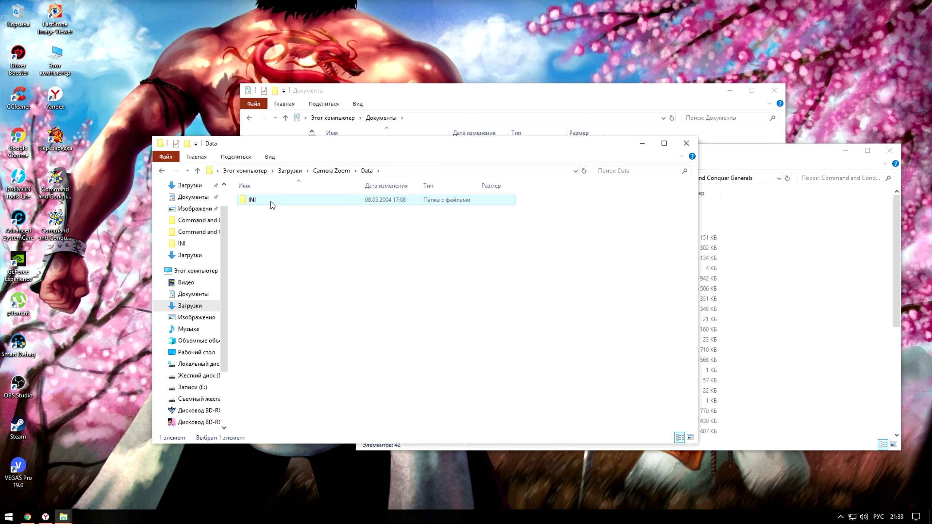
pyautogui.doubleClick(271, 201)
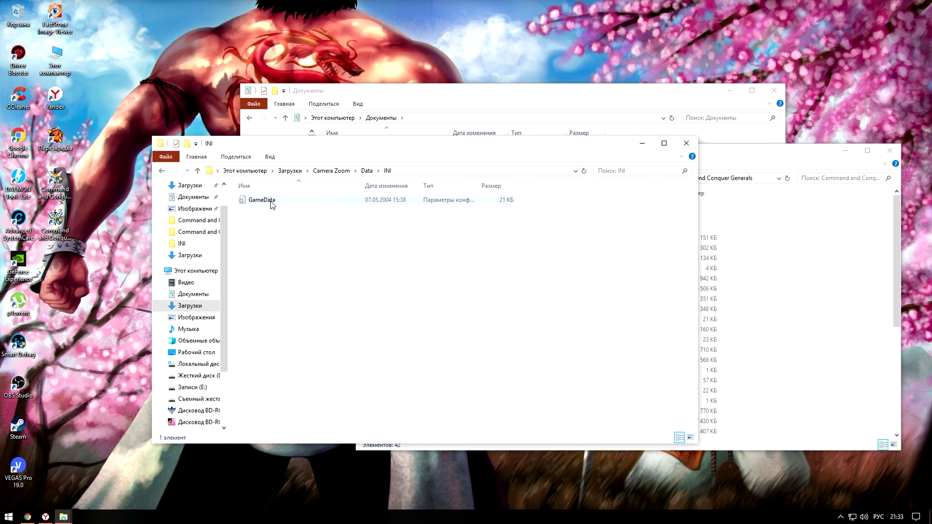
pyautogui.click(271, 202)
pyautogui.rightClick(271, 202)
pyautogui.click(316, 415)
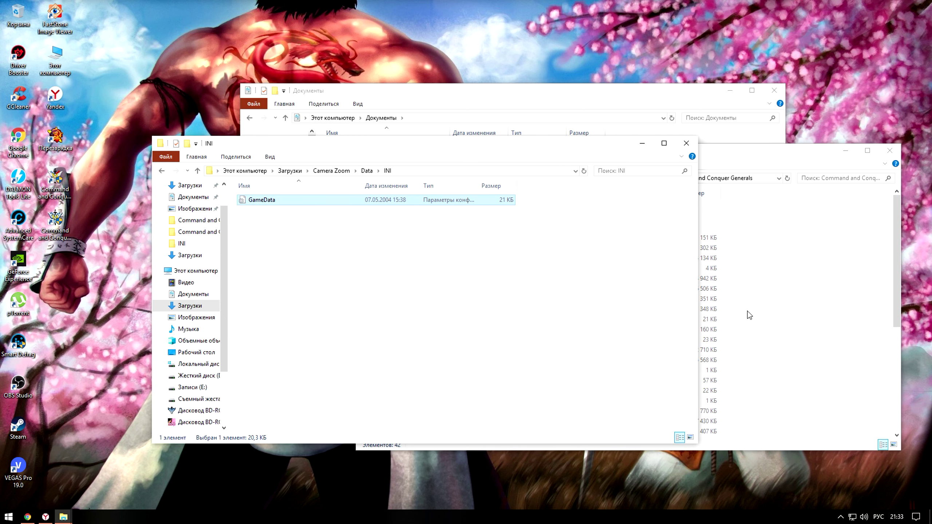
# - Paste the copied GameData file into the Data\INI folder of Command and Conquer Generals, replacing the existing file
pyautogui.click(784, 262)
pyautogui.doubleClick(466, 208)
pyautogui.doubleClick(456, 227)
pyautogui.rightClick(521, 238)
pyautogui.click(553, 310)
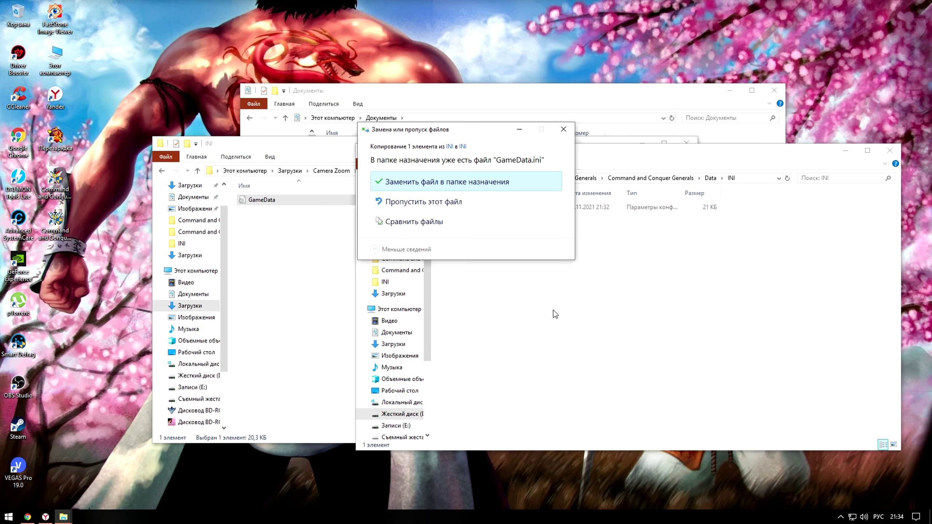
pyautogui.click(459, 176)
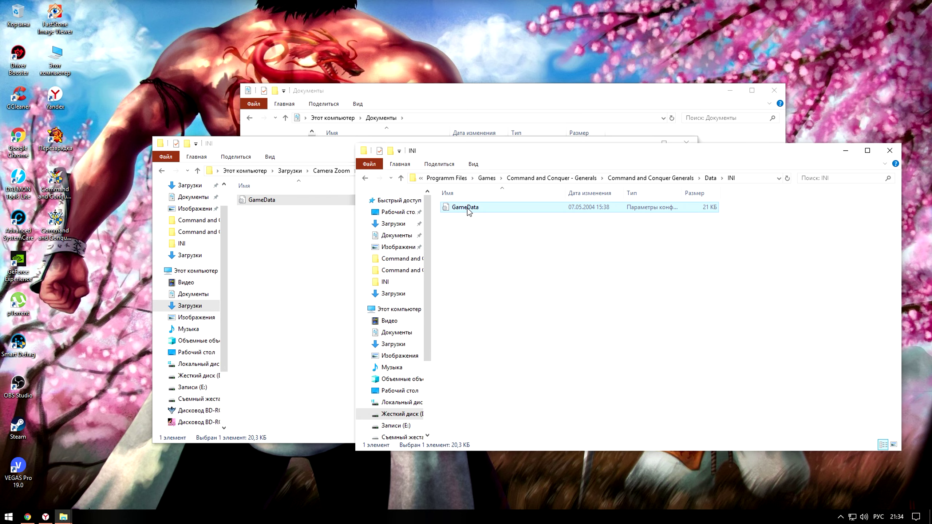
# - Open the GameData file in the Generals Data\INI folder and edit its resolution values, setting XResolution to 1920
pyautogui.doubleClick(466, 208)
pyautogui.moveTo(222, 262); pyautogui.dragTo(230, 262)
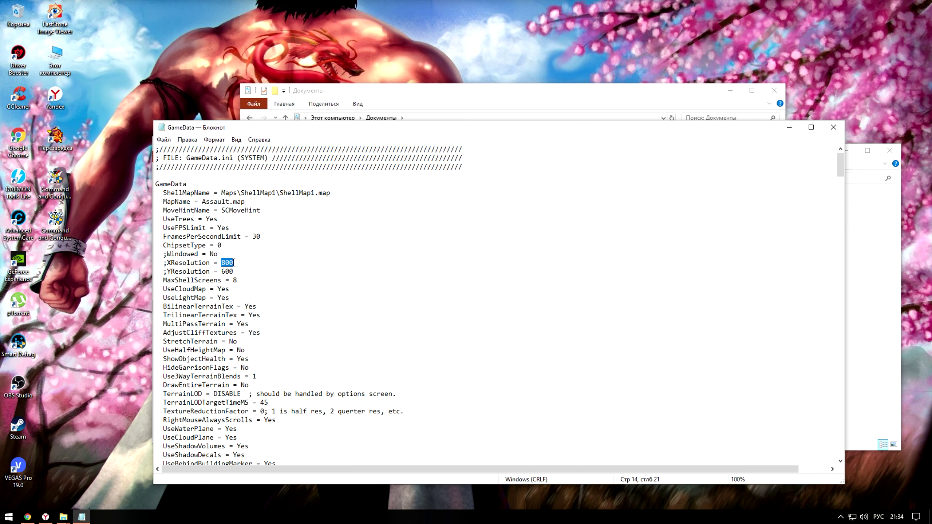
pyautogui.write('192')
pyautogui.moveTo(228, 270); pyautogui.dragTo(237, 271)
pyautogui.doubleClick(227, 271)
pyautogui.write('1')
# - Check the camera height settings in the GameData file, and save the file while closing it
pyautogui.scroll(-20, 259, 293)
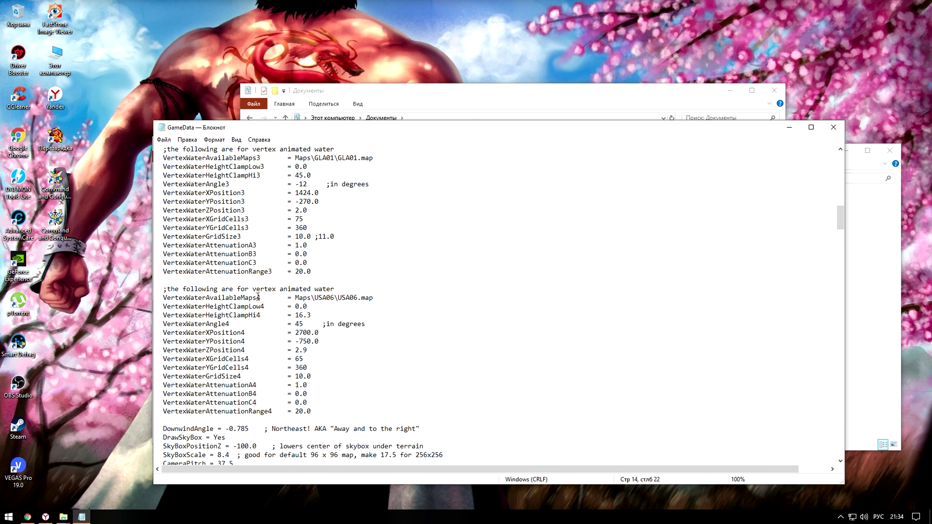
pyautogui.scroll(-5, 571, 270)
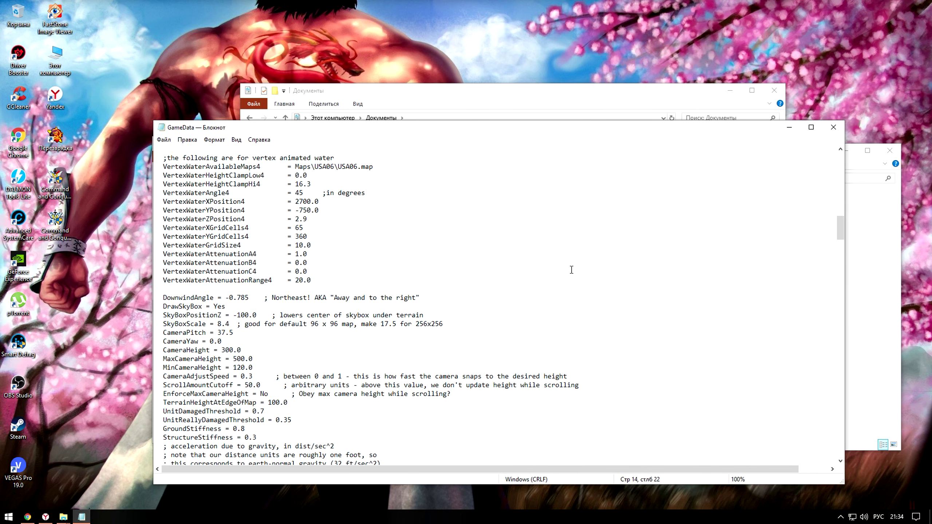
pyautogui.click(834, 127)
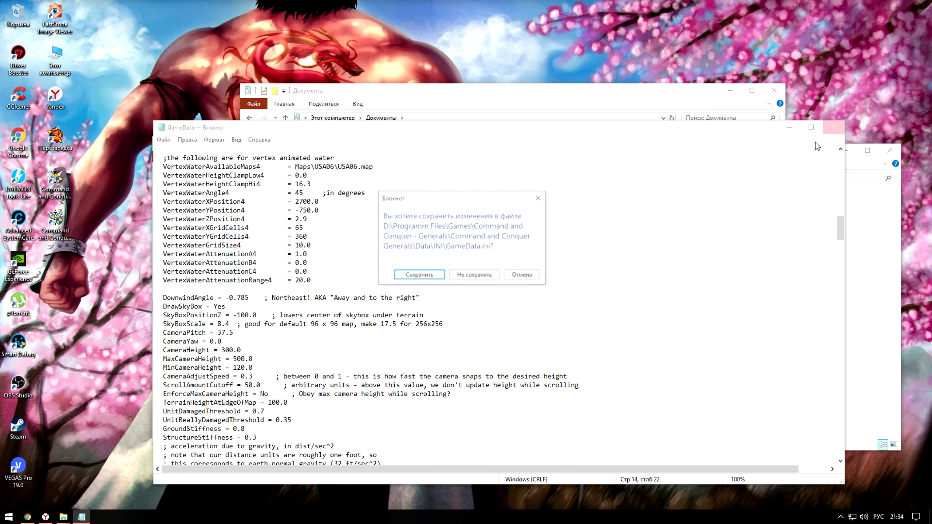
pyautogui.click(417, 278)
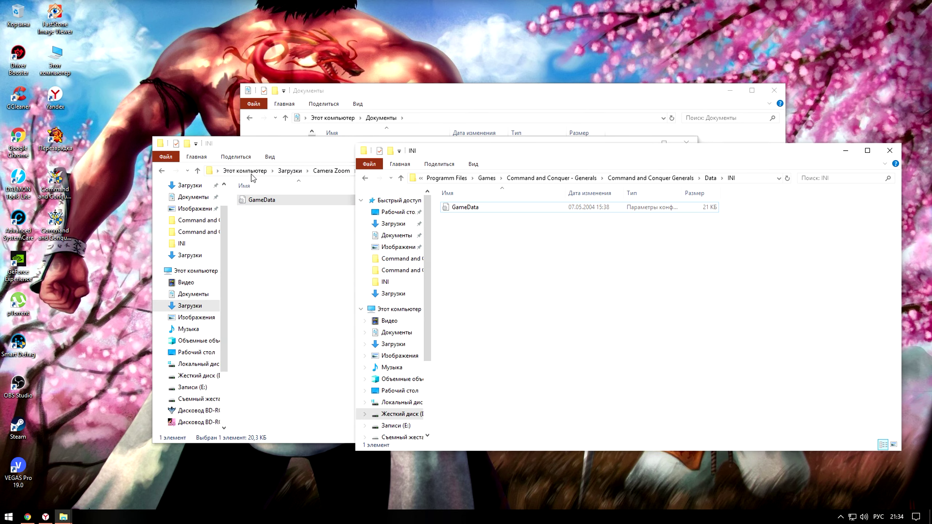
# - Launch Command and Conquer Generals from its desktop shortcut and check the options screen, leaving it without applying changes
pyautogui.click(61, 188)
pyautogui.doubleClick(55, 186)
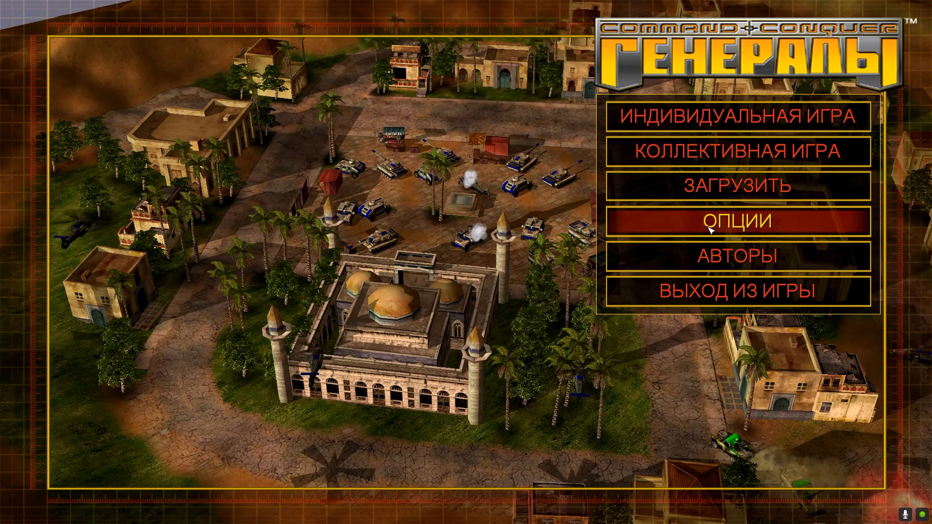
pyautogui.click(710, 228)
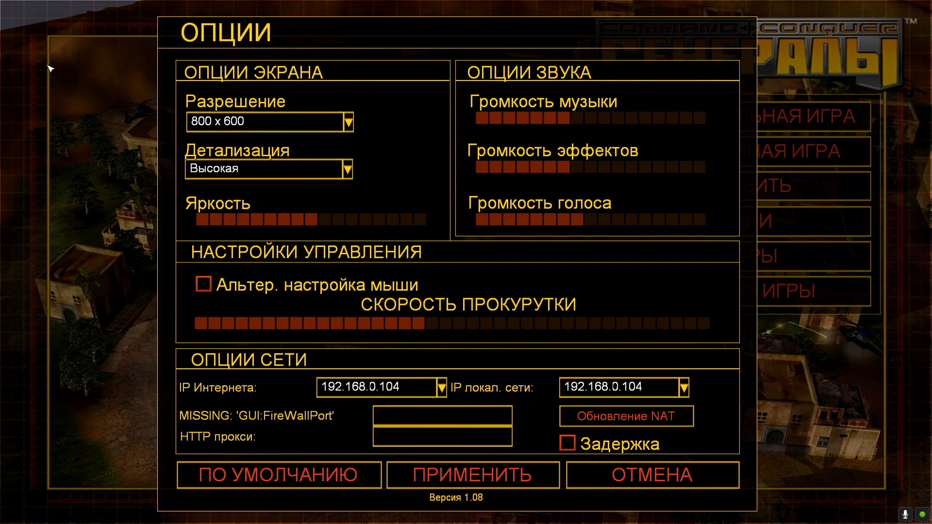
pyautogui.click(649, 477)
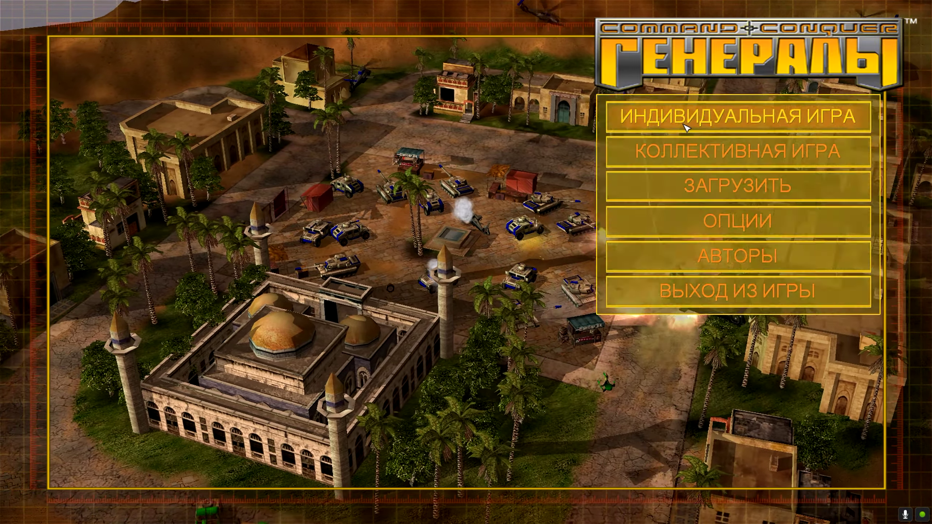
# - Start a single-player skirmish match and examine the camera height around the base
pyautogui.click(681, 117)
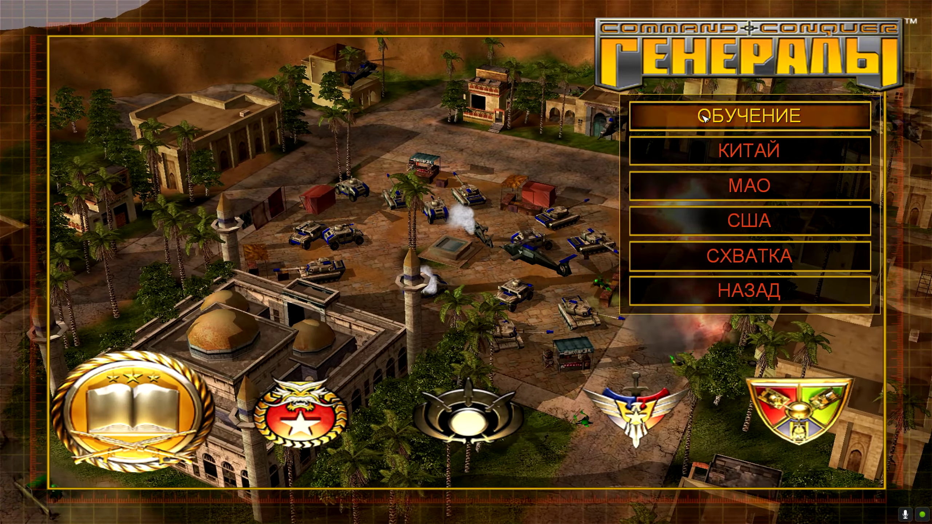
pyautogui.click(688, 118)
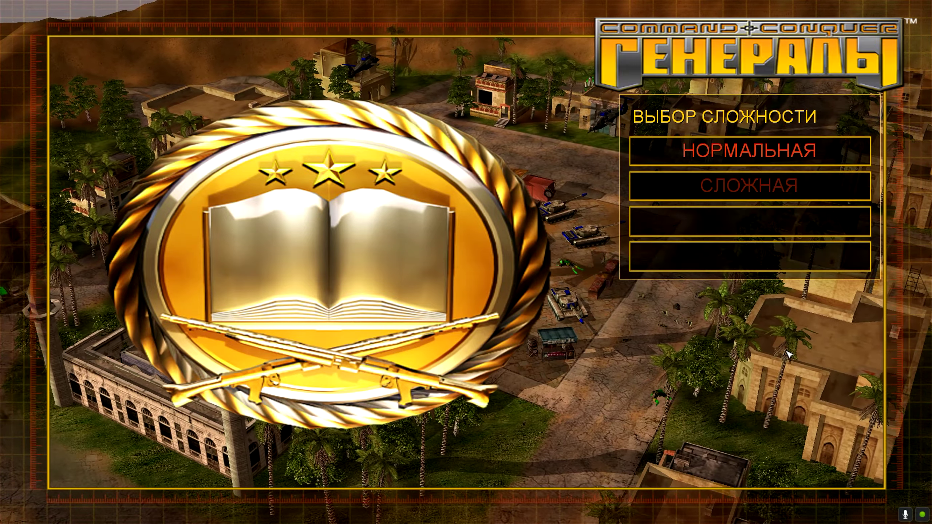
pyautogui.click(750, 258)
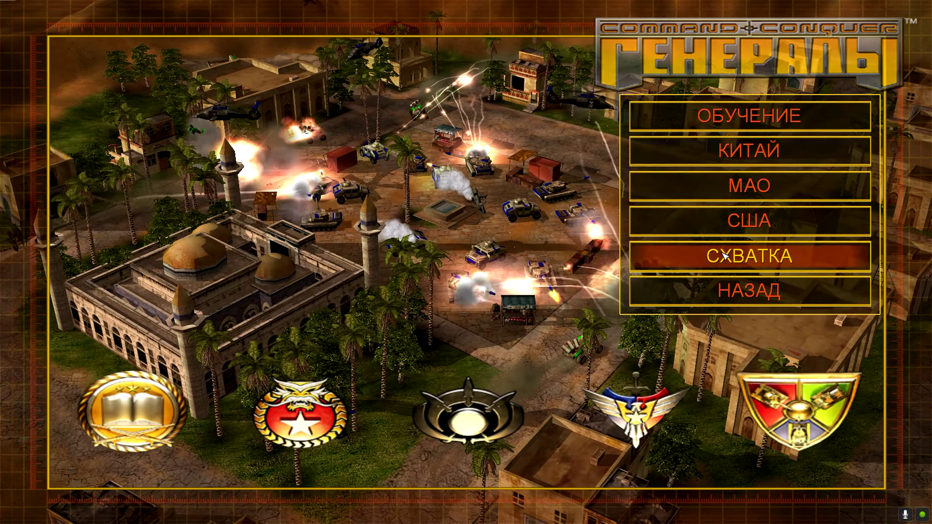
pyautogui.click(724, 256)
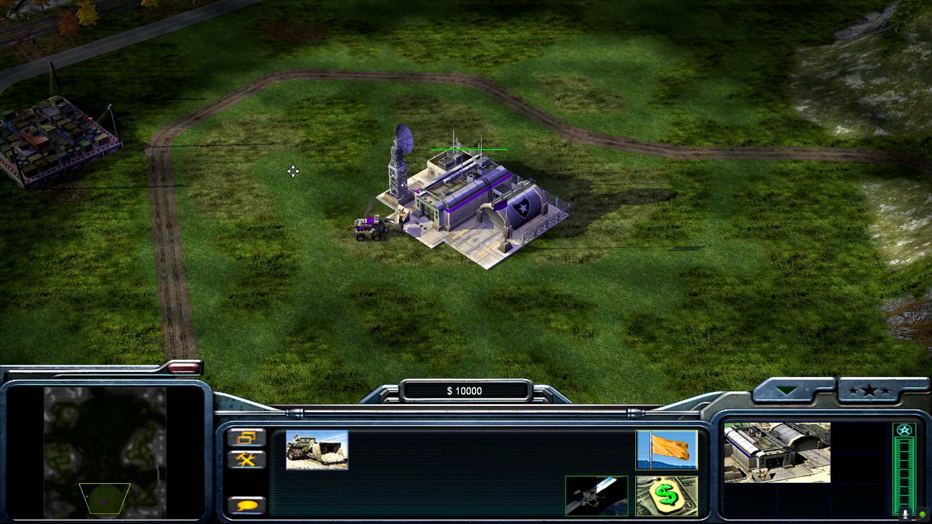
pyautogui.hscroll(-5, 293, 171)
pyautogui.click(455, 227)
pyautogui.rightClick(424, 189)
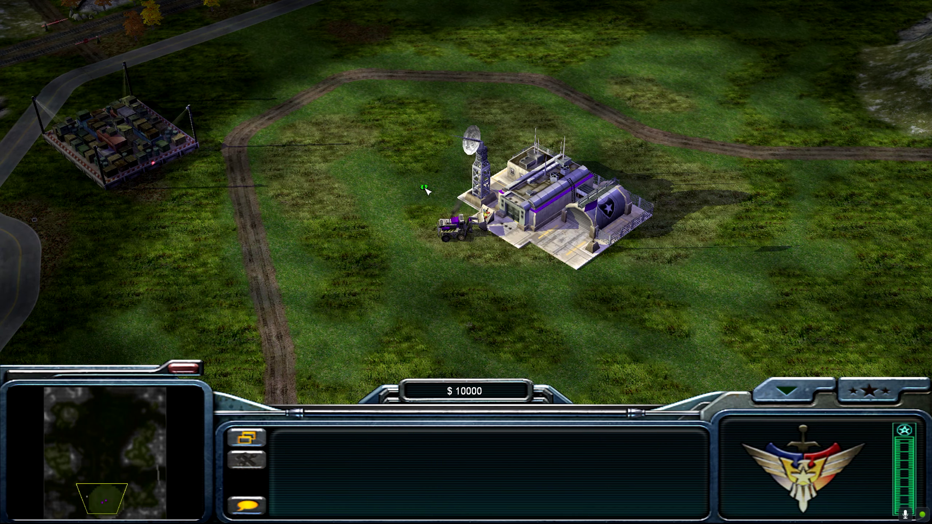
# - Leave the skirmish match, return to the main menu and quit the game
pyautogui.press('Escape')
pyautogui.click(428, 311)
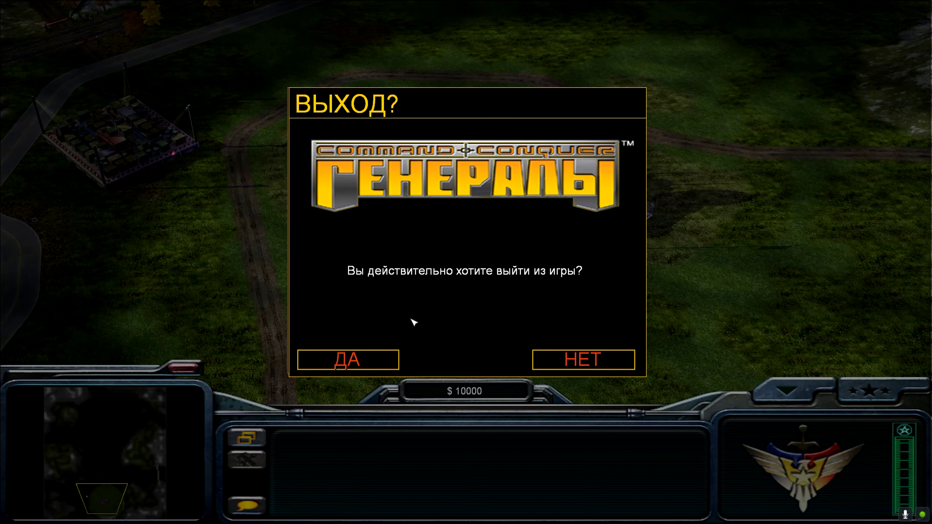
pyautogui.click(363, 359)
pyautogui.click(797, 498)
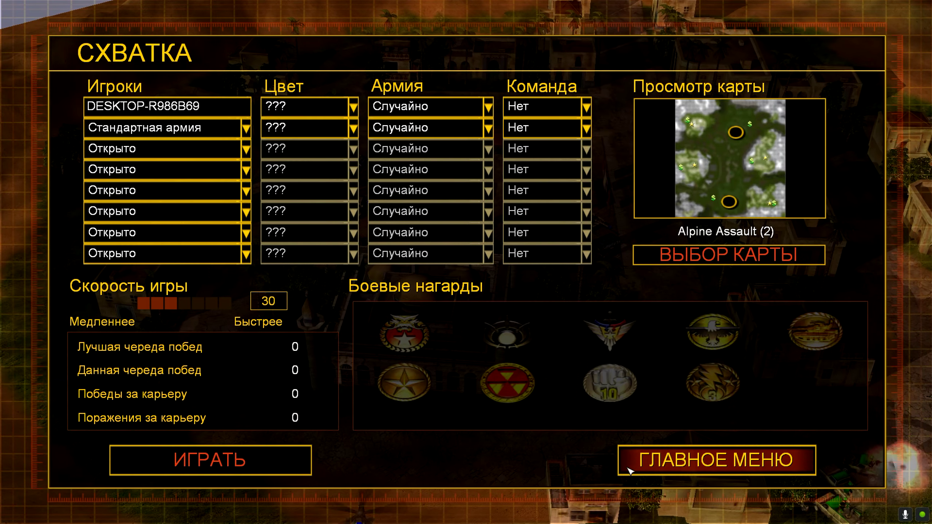
pyautogui.click(713, 463)
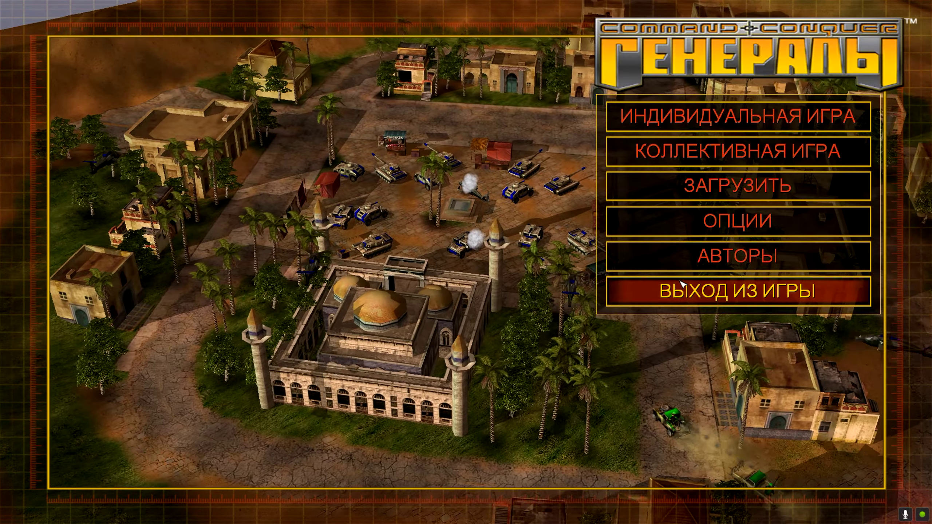
pyautogui.click(613, 292)
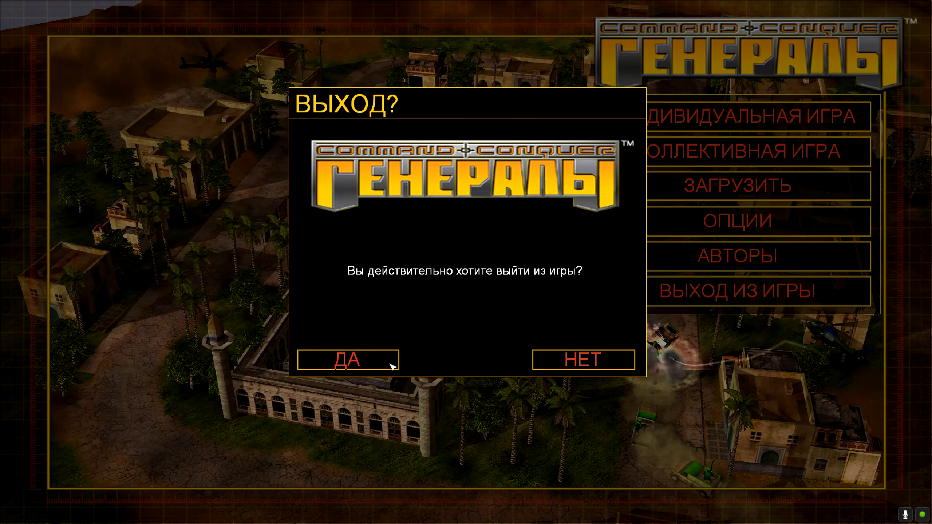
pyautogui.click(391, 364)
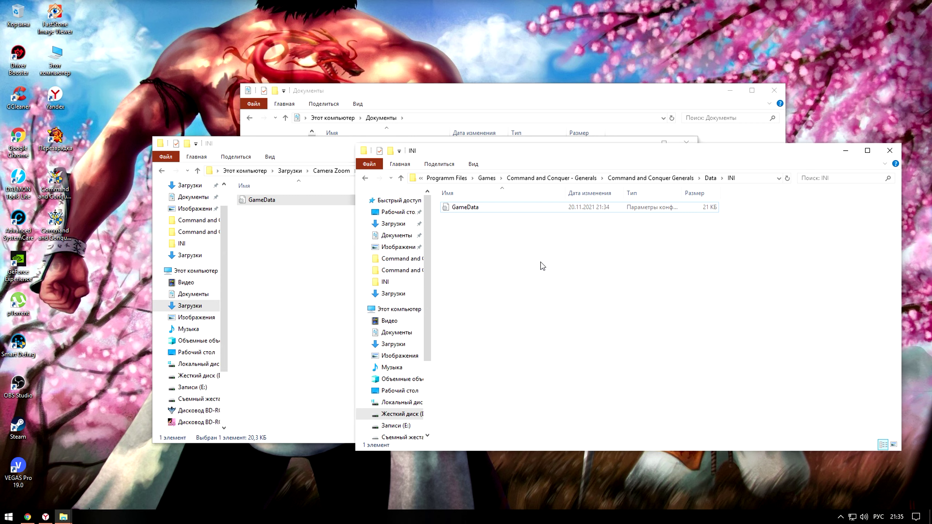
# - Close the Generals INI folder and open the Data\INI folder of ReloadedFire through its desktop shortcut's file location
pyautogui.click(895, 149)
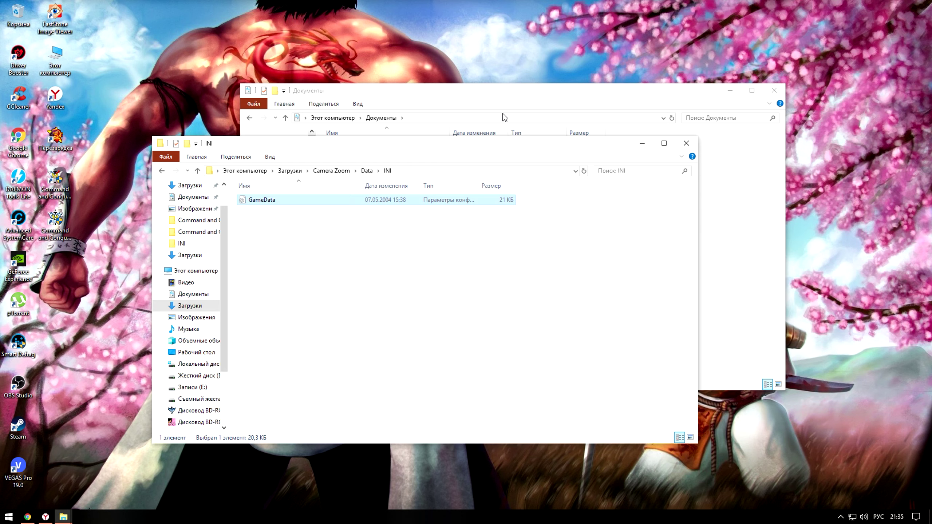
pyautogui.click(504, 118)
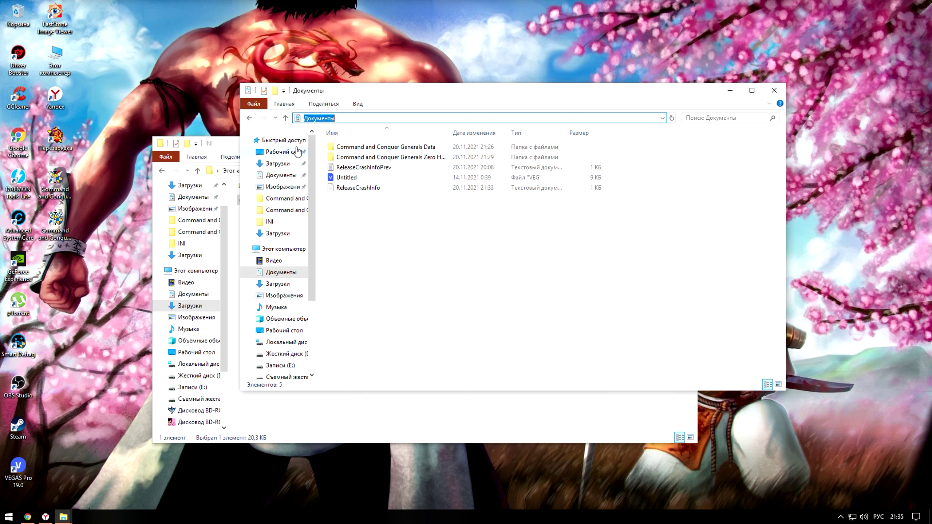
pyautogui.rightClick(68, 137)
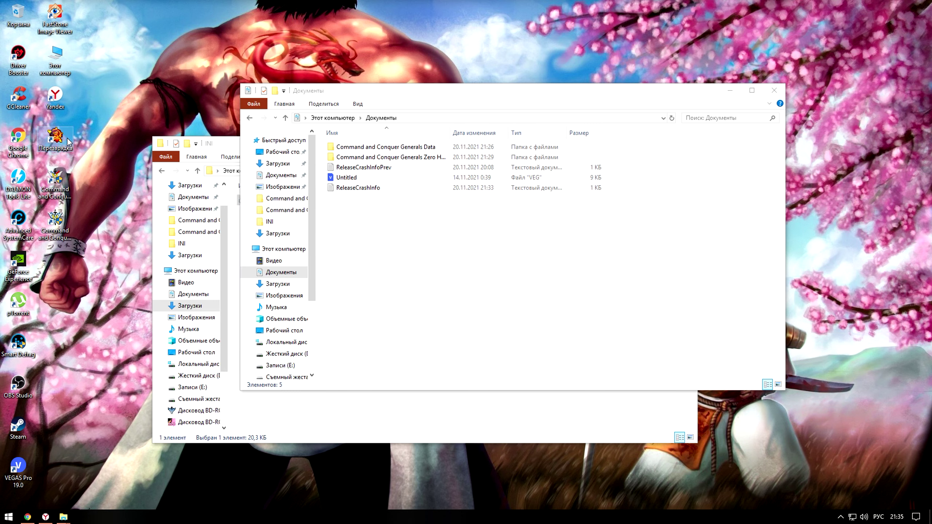
pyautogui.click(96, 172)
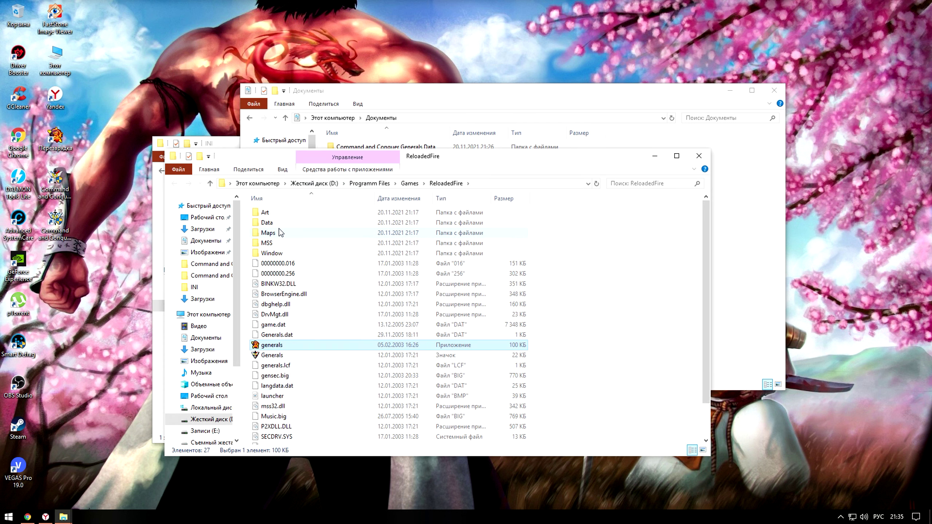
pyautogui.doubleClick(268, 223)
pyautogui.doubleClick(266, 243)
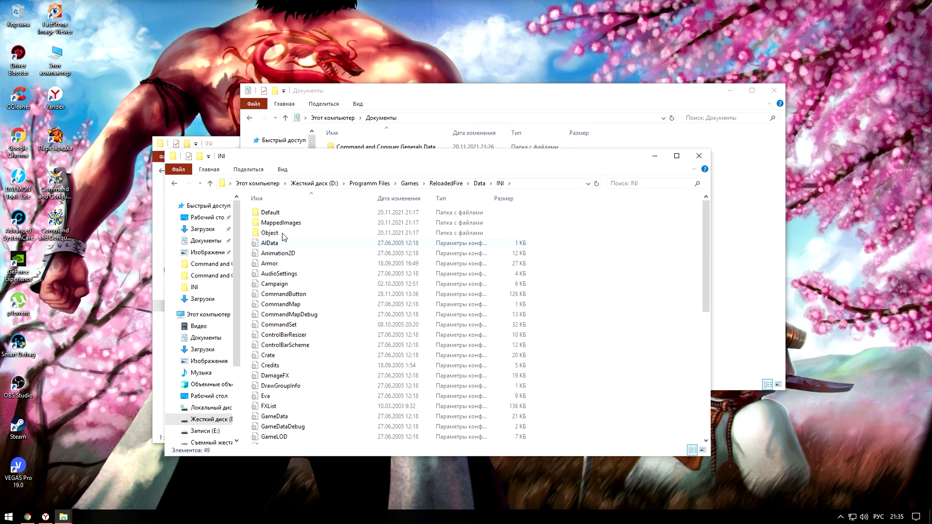
# - Move the ReloadedFire INI window aside and copy the GameData file from the Camera Zoom download's Data\INI folder
pyautogui.moveTo(559, 159); pyautogui.dragTo(829, 176)
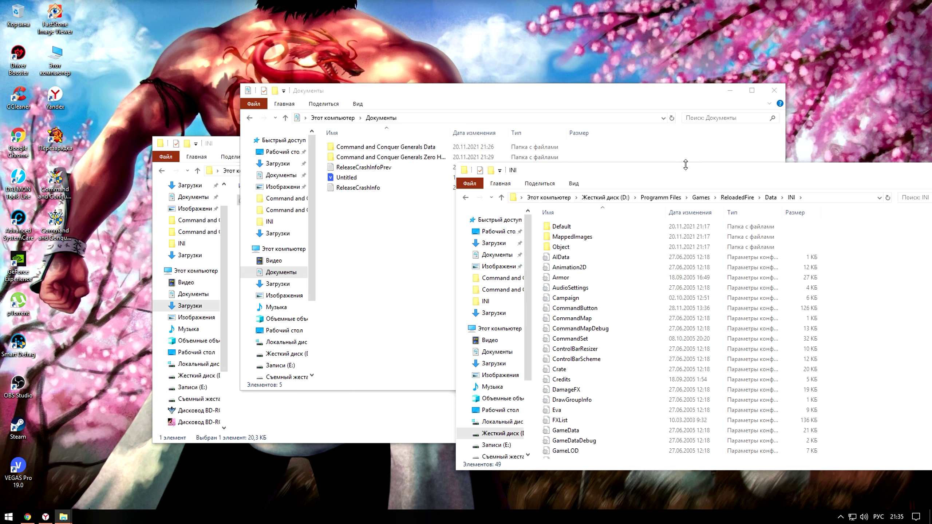
pyautogui.moveTo(799, 181); pyautogui.dragTo(732, 131)
pyautogui.click(368, 230)
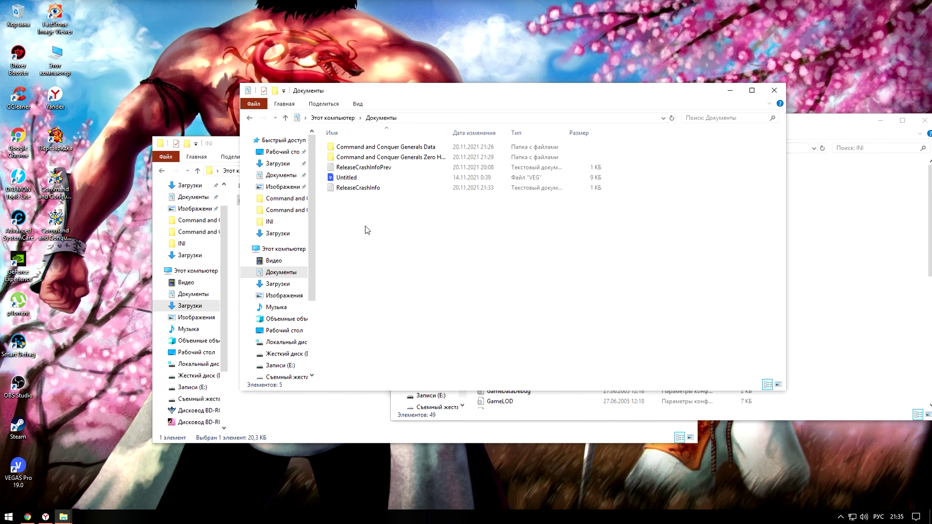
pyautogui.click(848, 225)
pyautogui.click(214, 146)
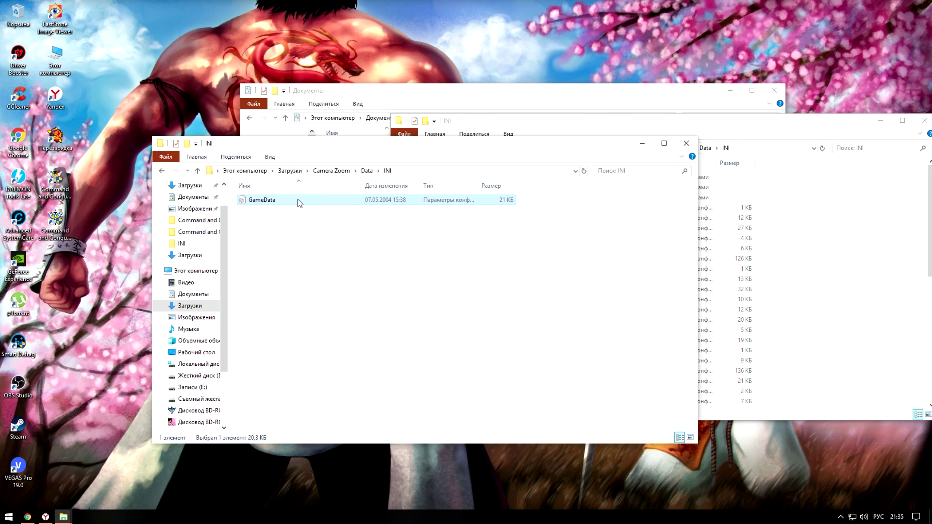
pyautogui.rightClick(300, 208)
pyautogui.click(354, 417)
# - Paste the copied GameData file into the ReloadedFire Data\INI folder, replacing the existing file
pyautogui.click(864, 303)
pyautogui.scroll(9, 864, 303)
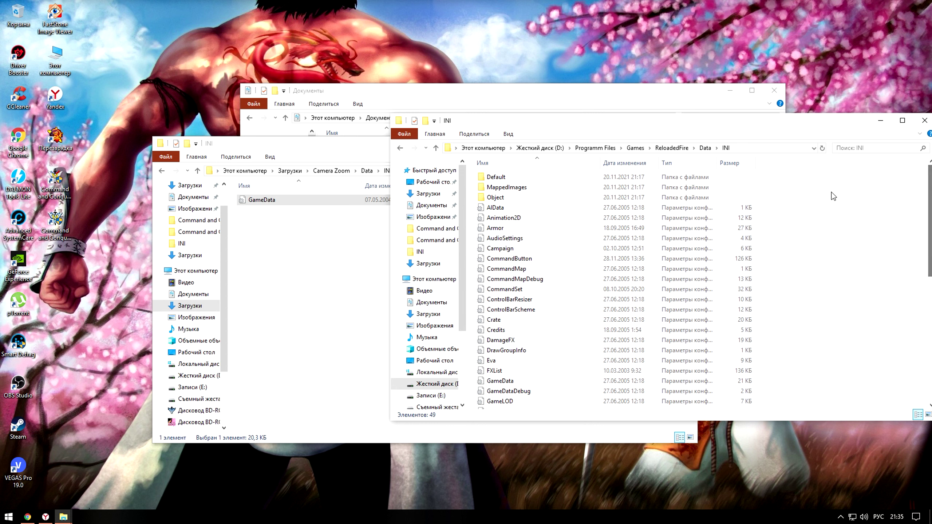
pyautogui.rightClick(806, 213)
pyautogui.click(809, 281)
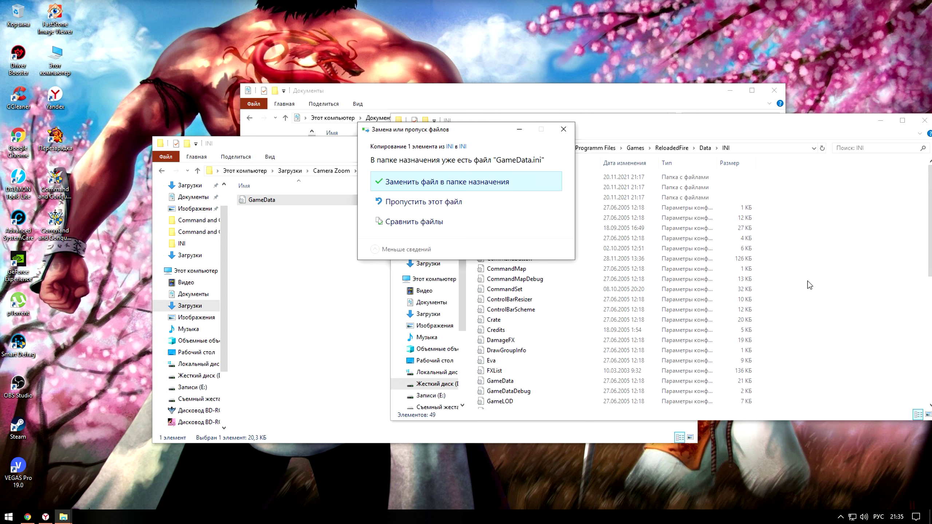
pyautogui.click(420, 191)
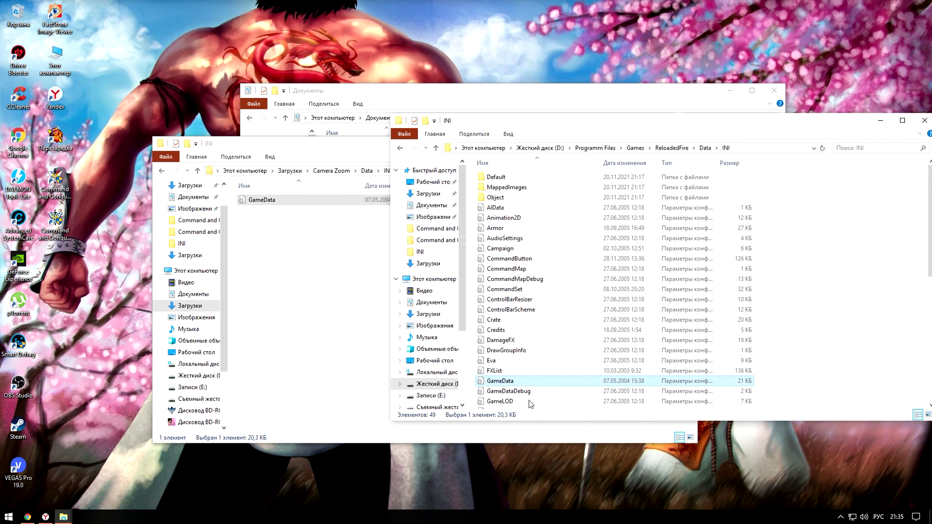
# - Open the ReloadedFire GameData file and set XResolution to 1920 and YResolution to 1080
pyautogui.doubleClick(527, 382)
pyautogui.doubleClick(227, 263)
pyautogui.write('19')
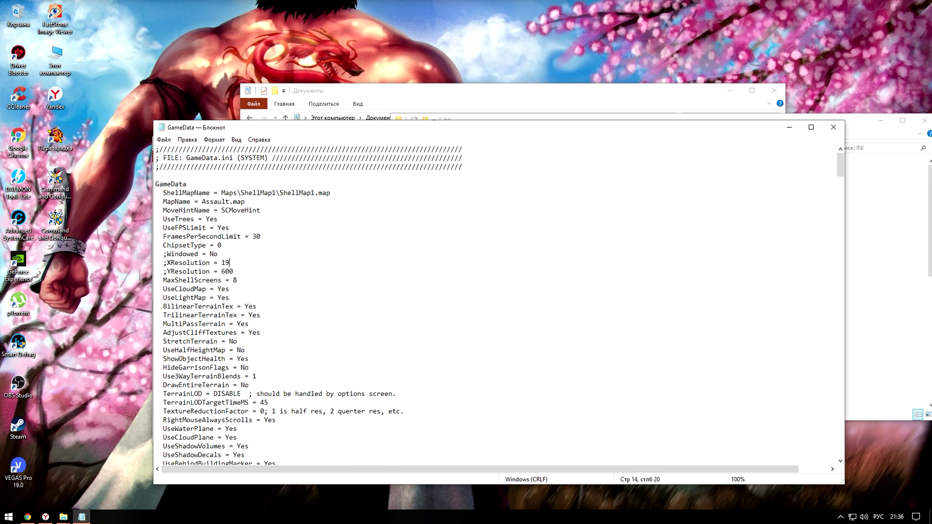
pyautogui.write('20')
pyautogui.moveTo(221, 271); pyautogui.dragTo(234, 270)
pyautogui.write('1080')
# - Locate the camera height settings, including MaxCameraHeight, in the ReloadedFire GameData file
pyautogui.scroll(-6, 271, 287)
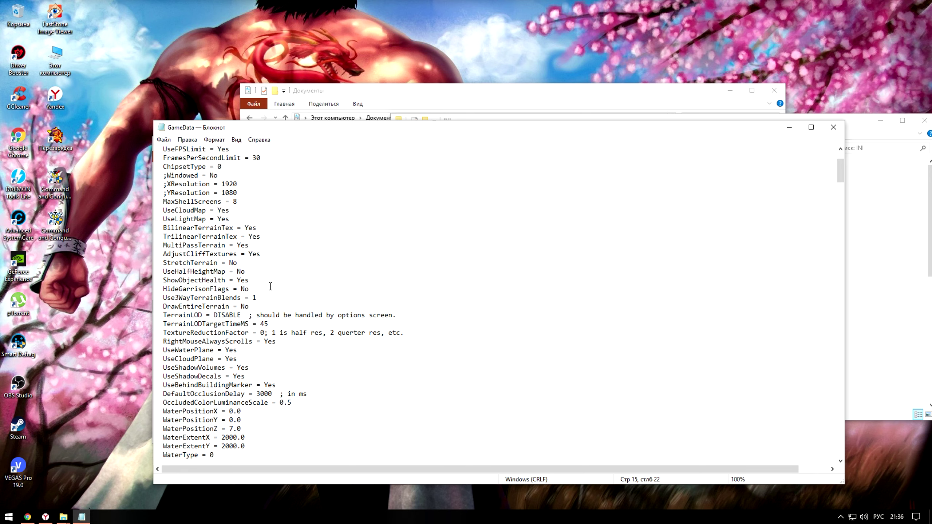
pyautogui.scroll(-19, 271, 287)
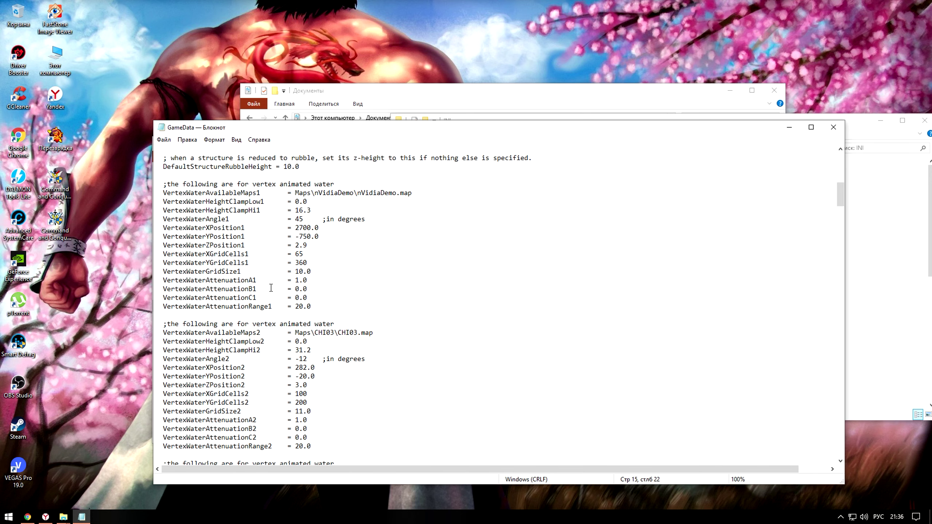
pyautogui.scroll(-12, 272, 291)
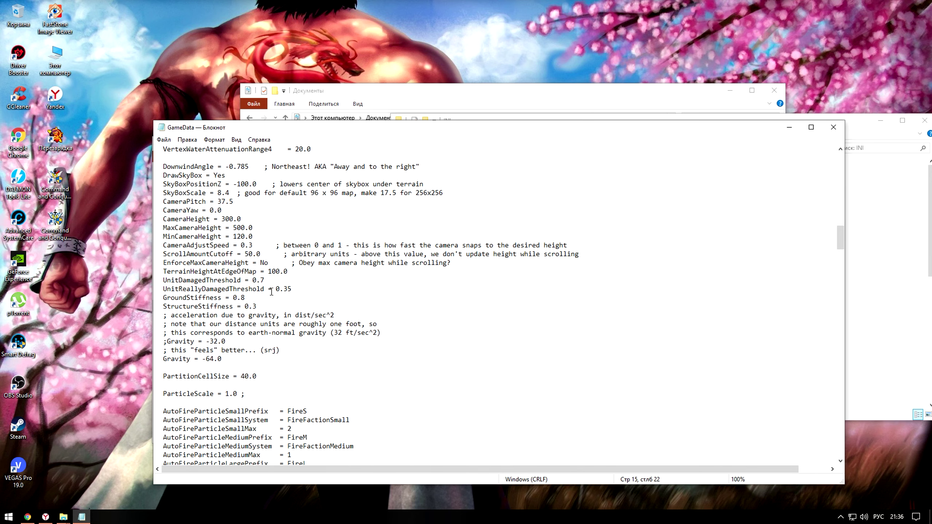
pyautogui.scroll(-7, 271, 292)
pyautogui.scroll(15, 272, 294)
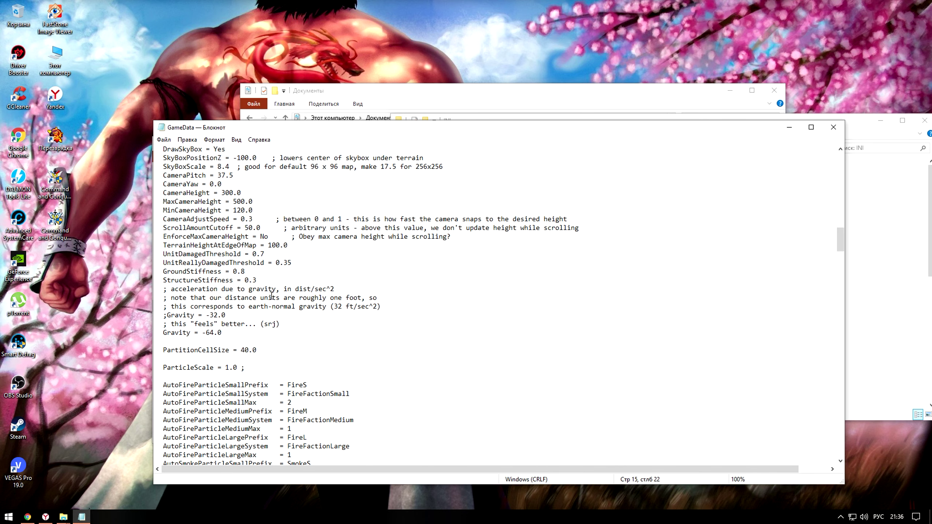
pyautogui.scroll(-1, 272, 296)
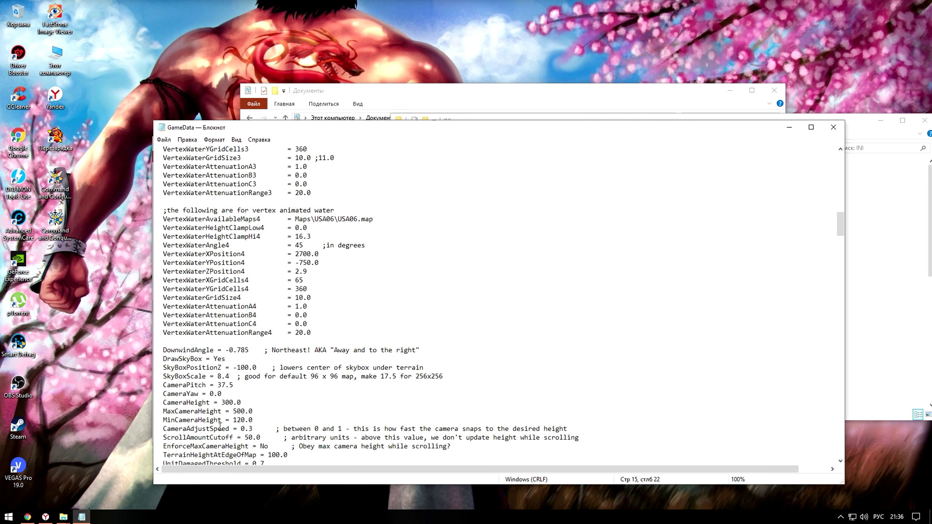
pyautogui.scroll(-1, 220, 426)
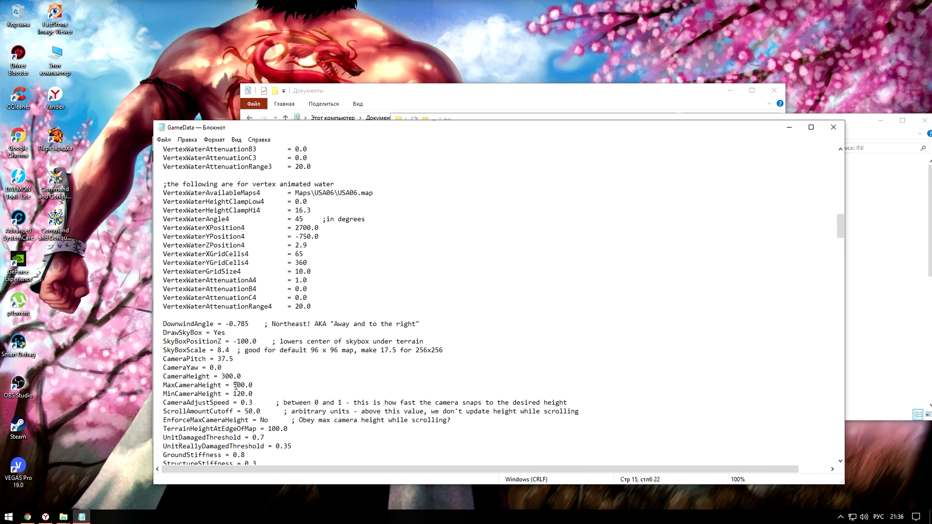